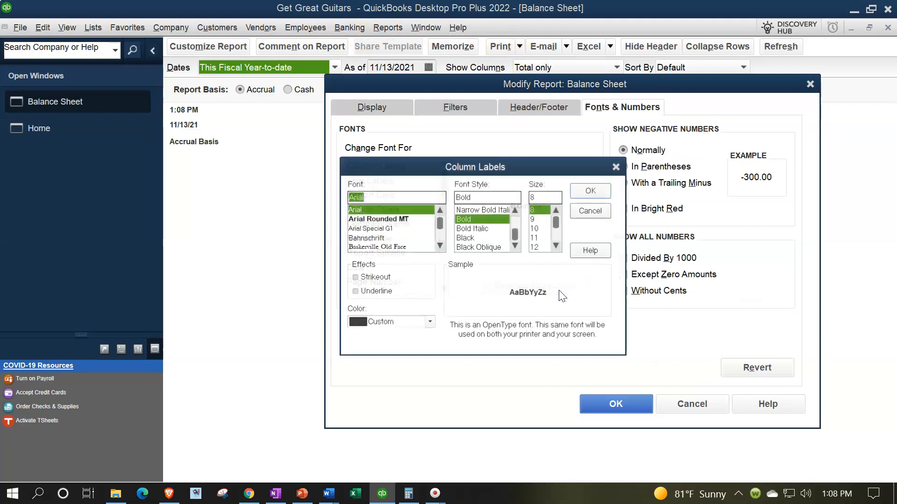
Set the Balance Sheet's column label font to size 14, carry the change over to related report text, and apply it.
click(534, 247)
click(580, 196)
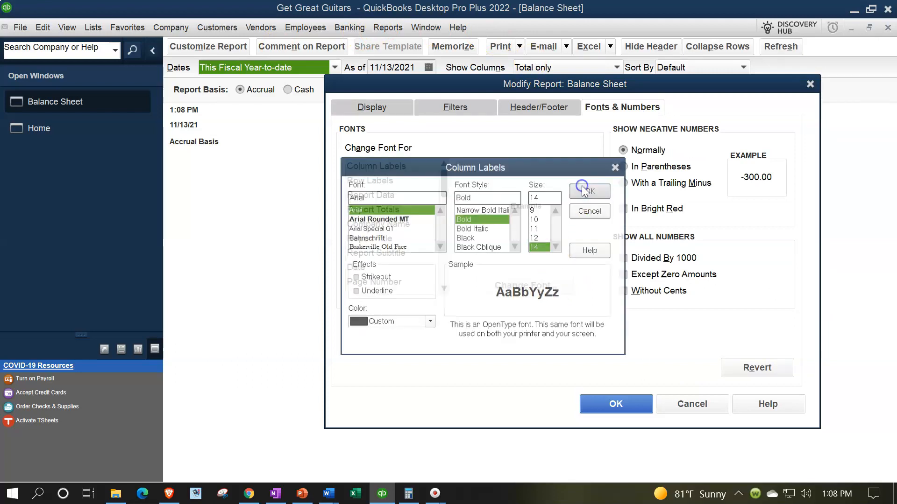
click(457, 152)
click(602, 402)
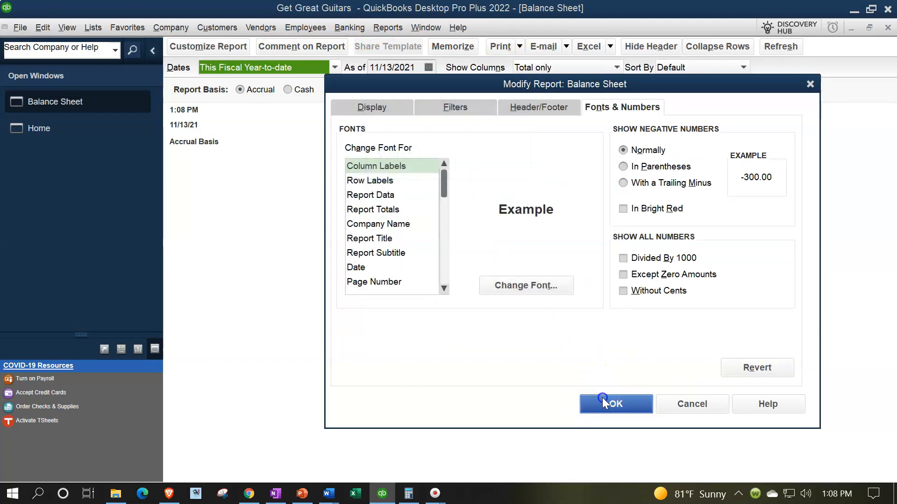
Open the standard Profit & Loss report and set its date range from 01/01/2022 to 12/31/2022.
click(387, 27)
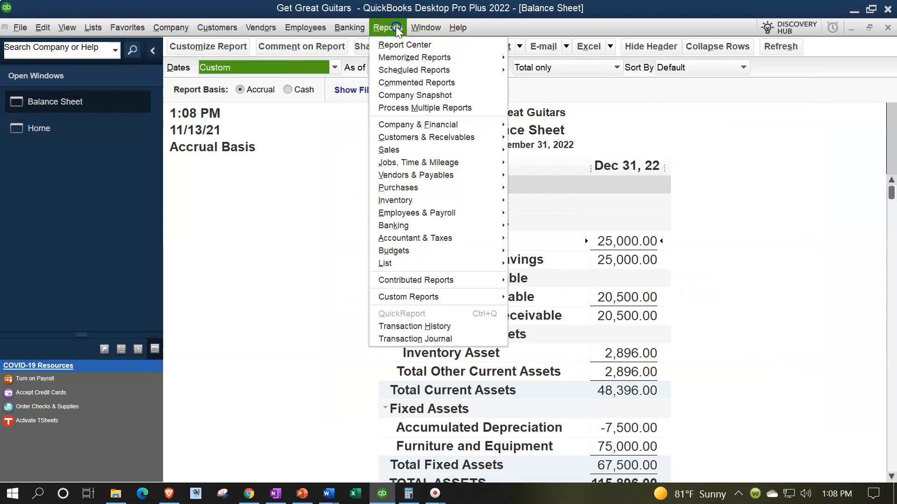
mouse_move(427, 126)
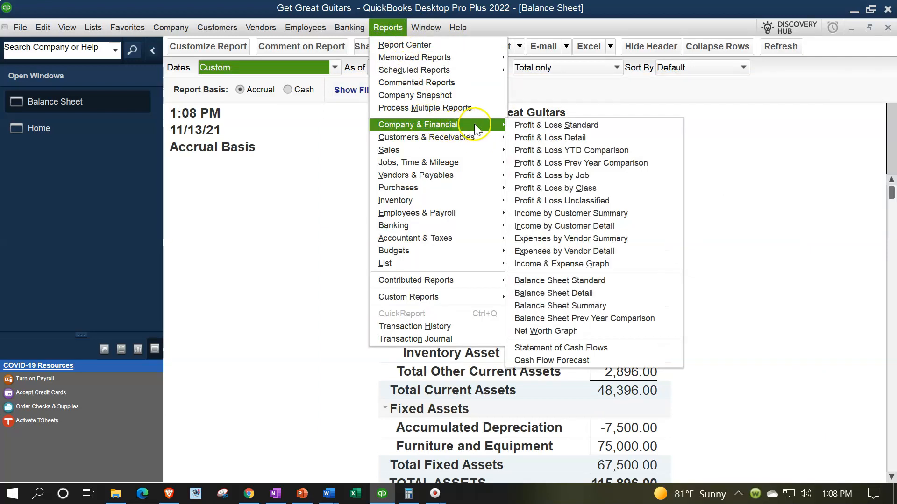
click(511, 122)
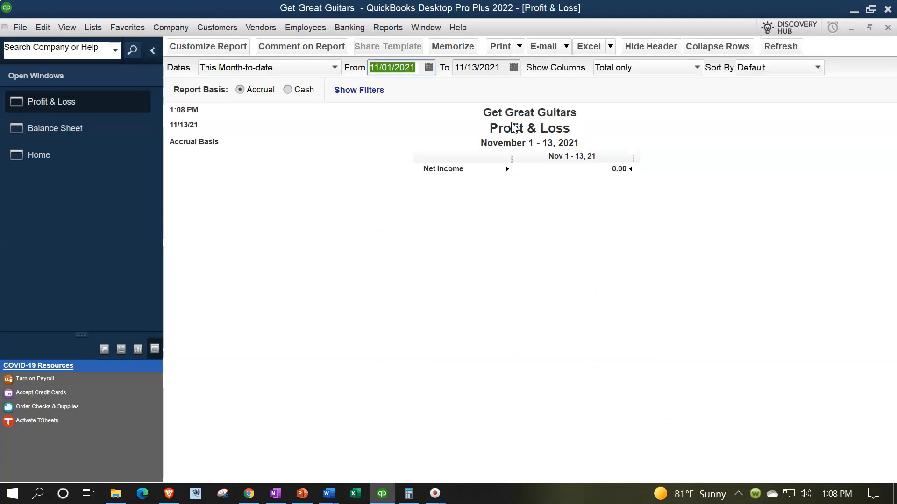
text(010122)
key(Tab)
text(123122)
key(Tab)
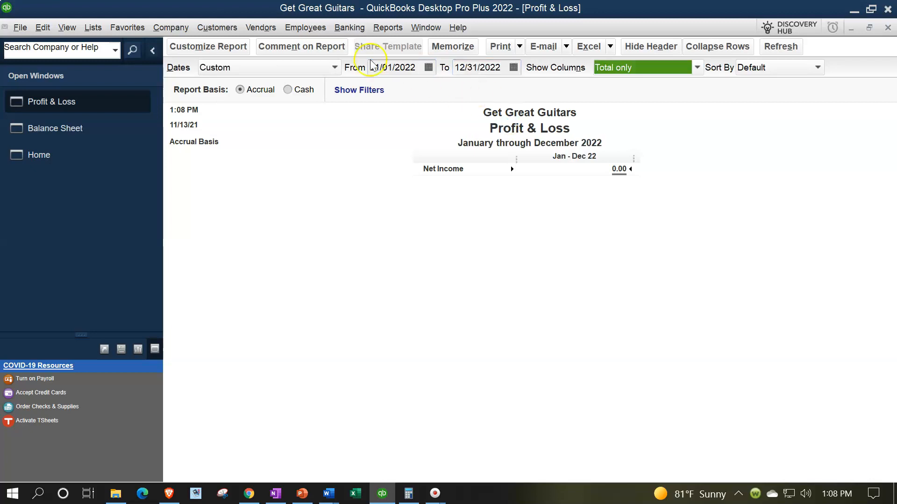
Customize the Profit & Loss report with a size 14 column label font, carried over to related report text.
click(234, 48)
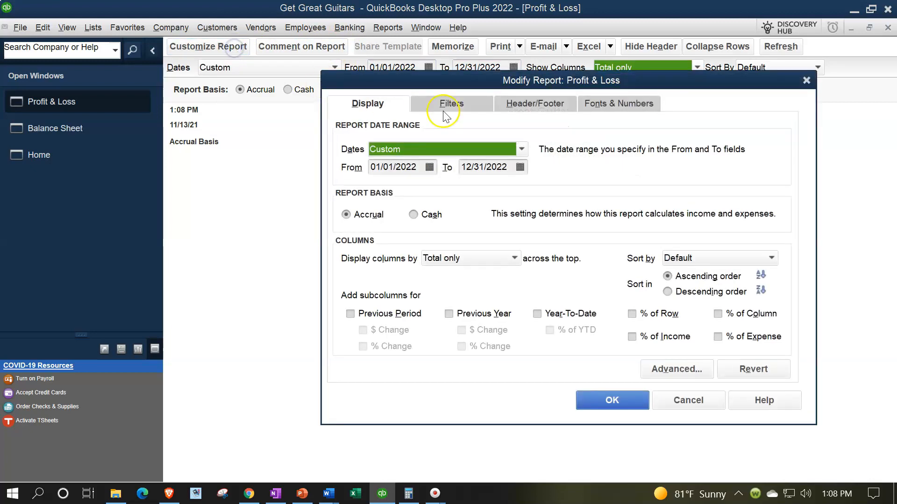
click(603, 105)
click(526, 284)
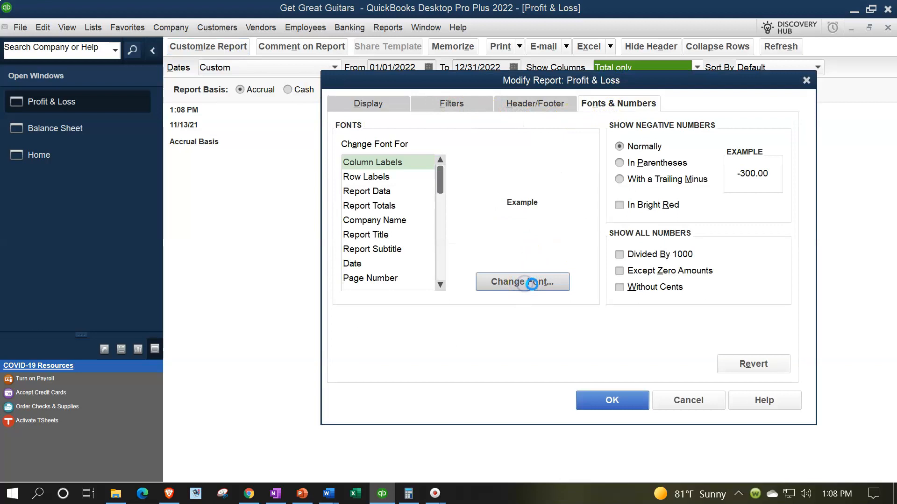
click(552, 242)
click(533, 244)
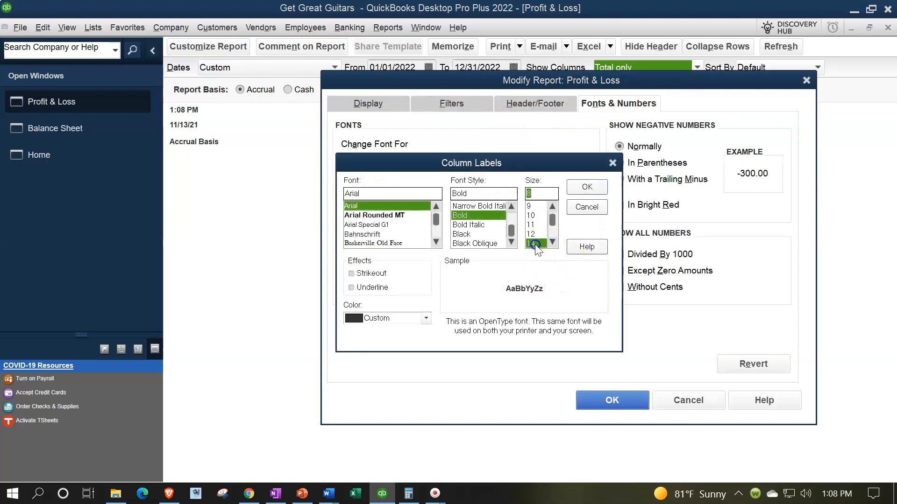
click(587, 188)
click(403, 156)
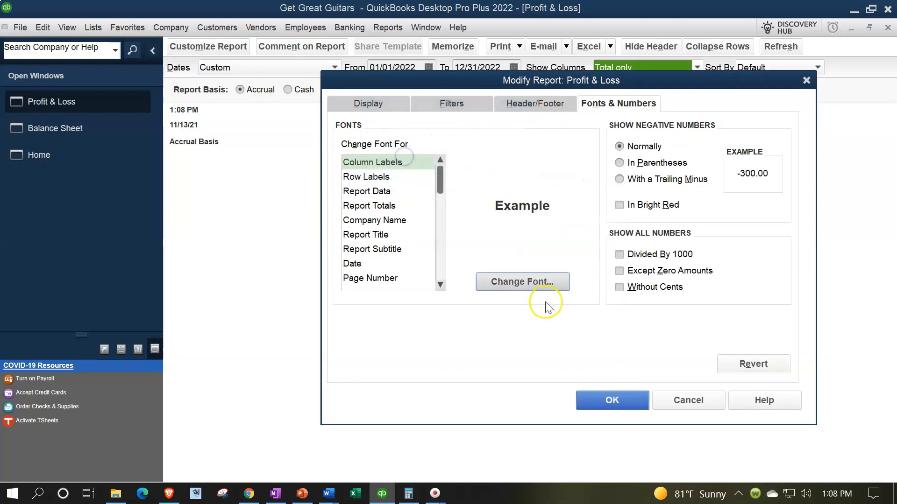
click(607, 400)
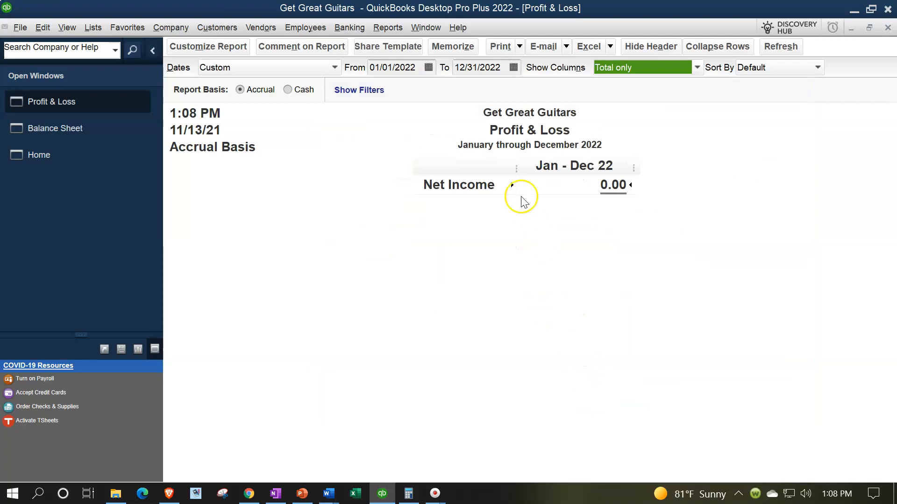
Open the Trial Balance report and set its date range from 01/01/2022 to 12/31/2022.
click(389, 29)
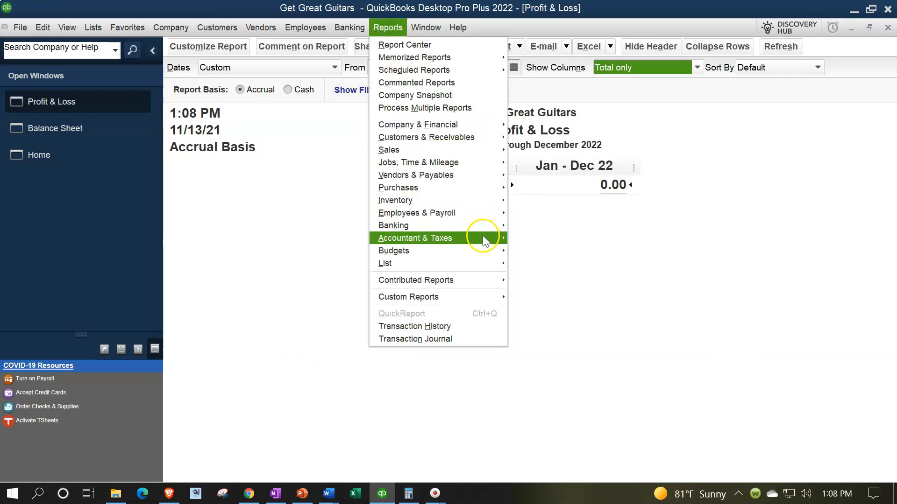
click(517, 238)
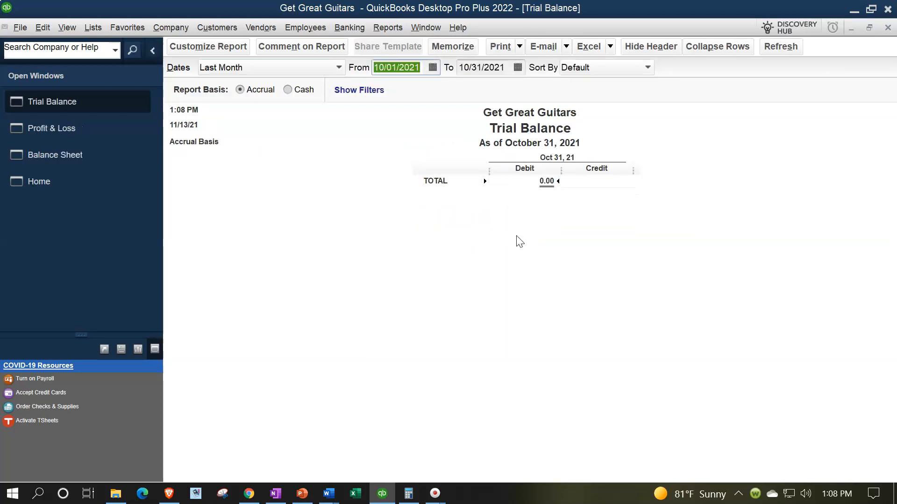
text(010122)
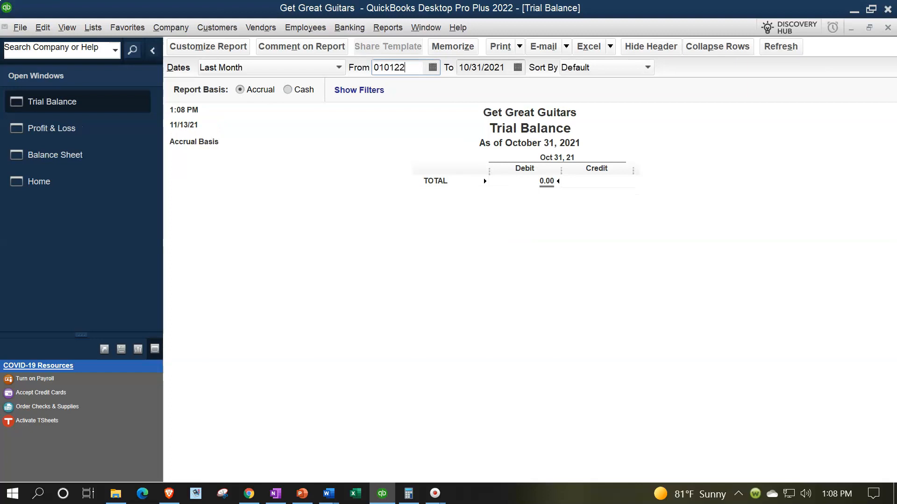
key(Tab)
text(12/31/202)
key(Tab)
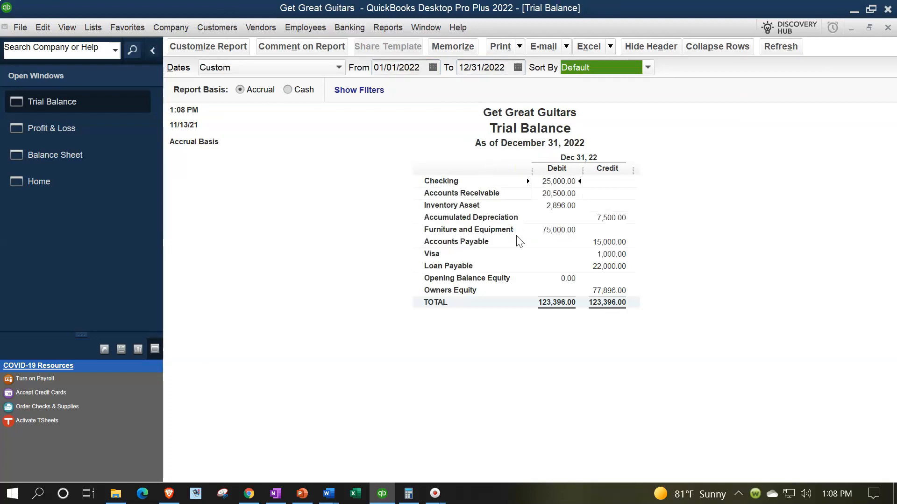
Customize the Trial Balance report with a size 14 column label font, carried over to related report text.
click(232, 42)
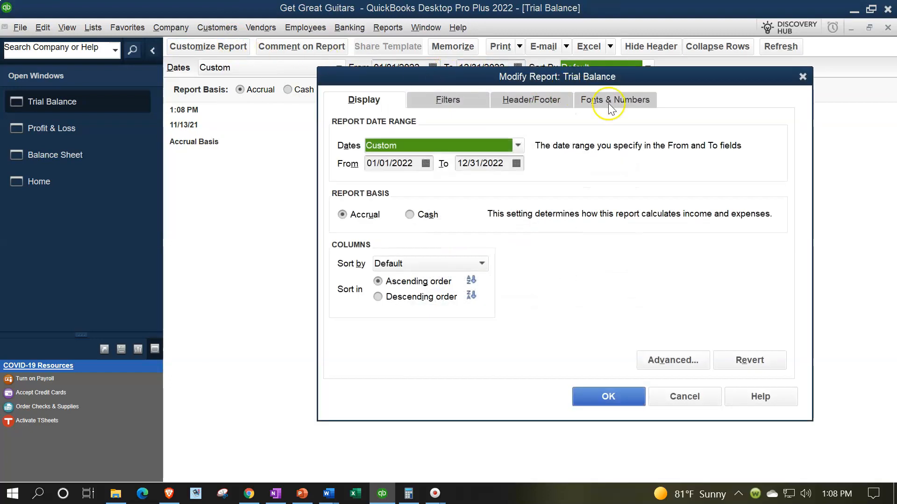
click(609, 102)
click(541, 280)
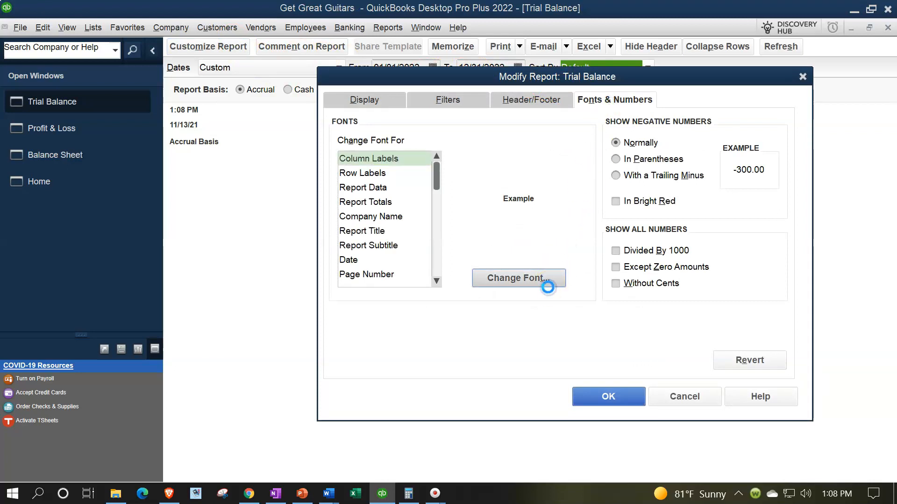
click(548, 238)
click(528, 240)
click(584, 184)
click(403, 159)
click(593, 398)
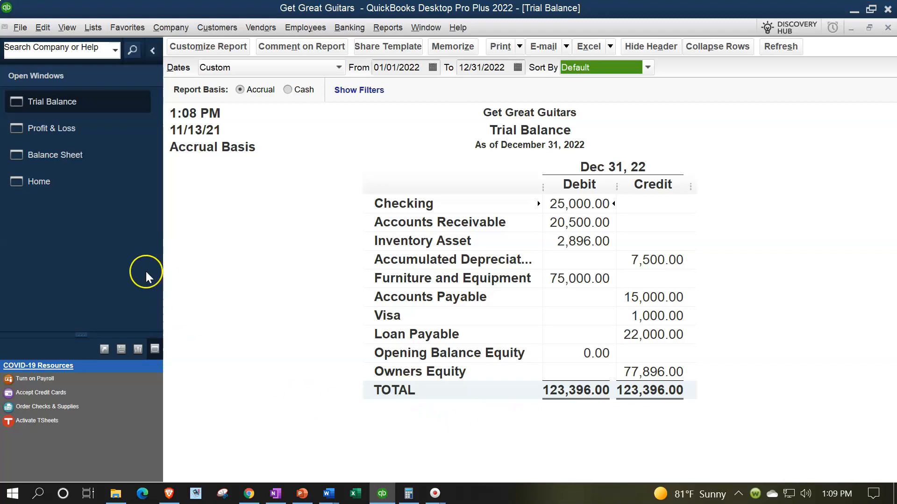
Look over the Record Deposits form and its received-from name choices, and close it without entering a deposit.
click(49, 183)
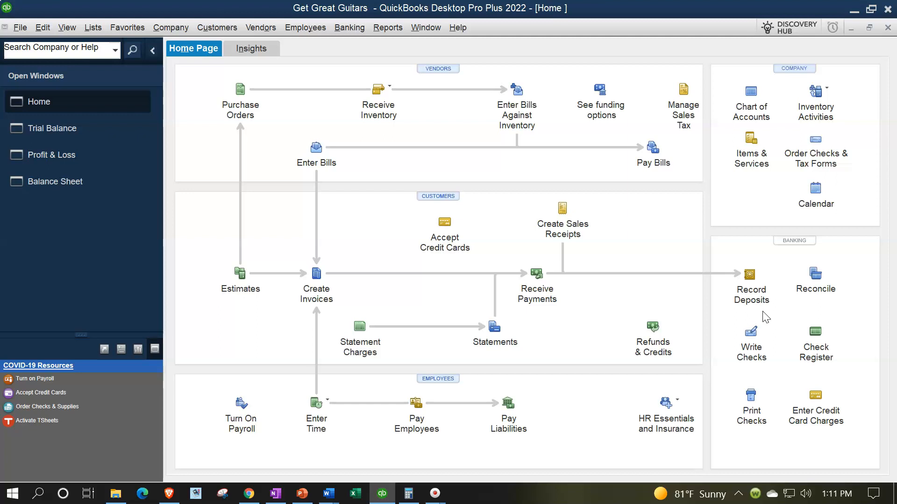
click(747, 286)
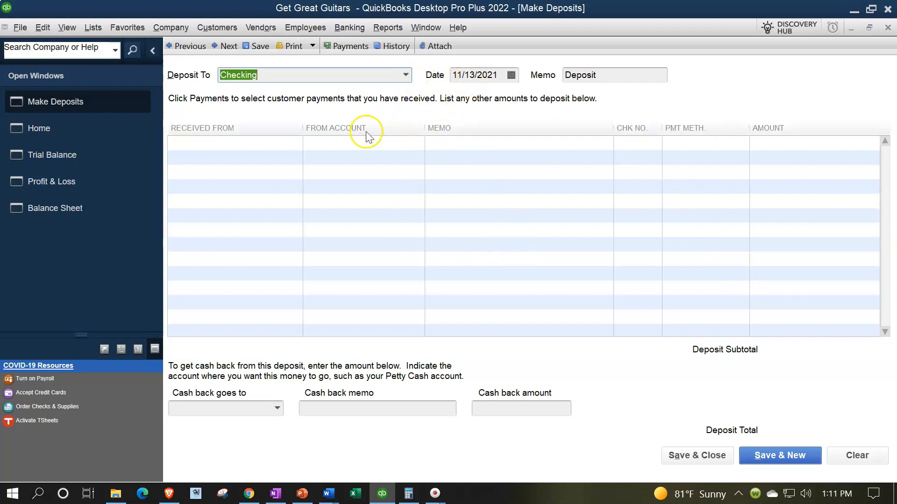
click(294, 142)
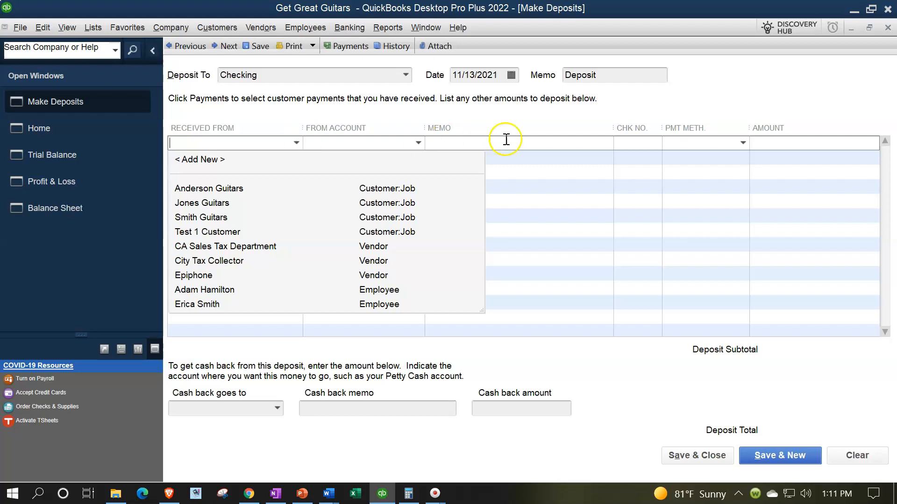
click(734, 99)
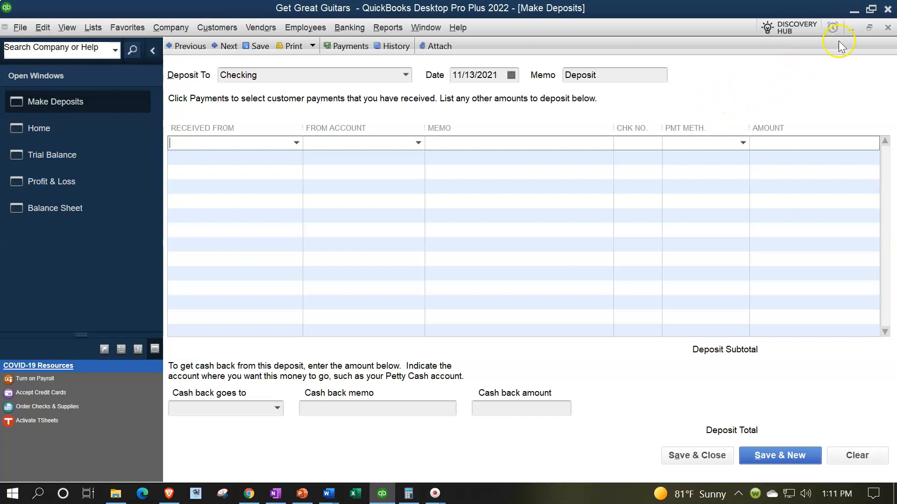
click(888, 28)
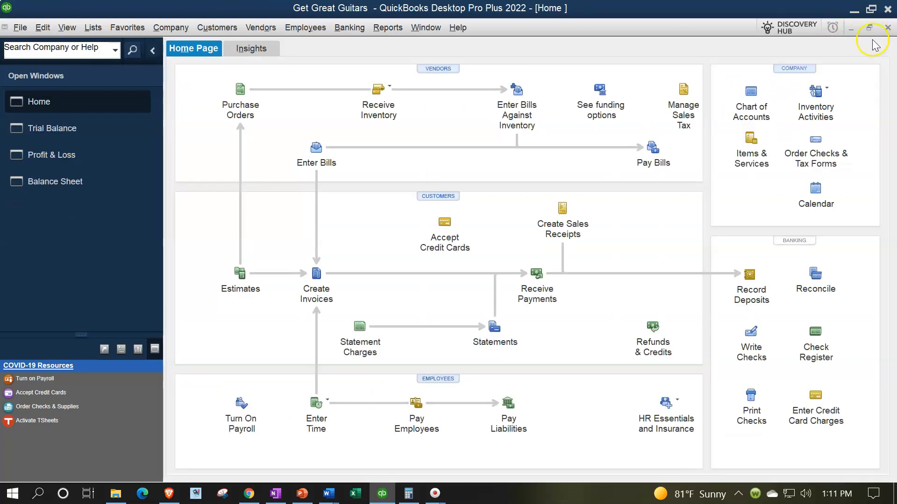
Open the Checking account's register from the Chart of Accounts and collapse the open windows list to widen it.
click(99, 34)
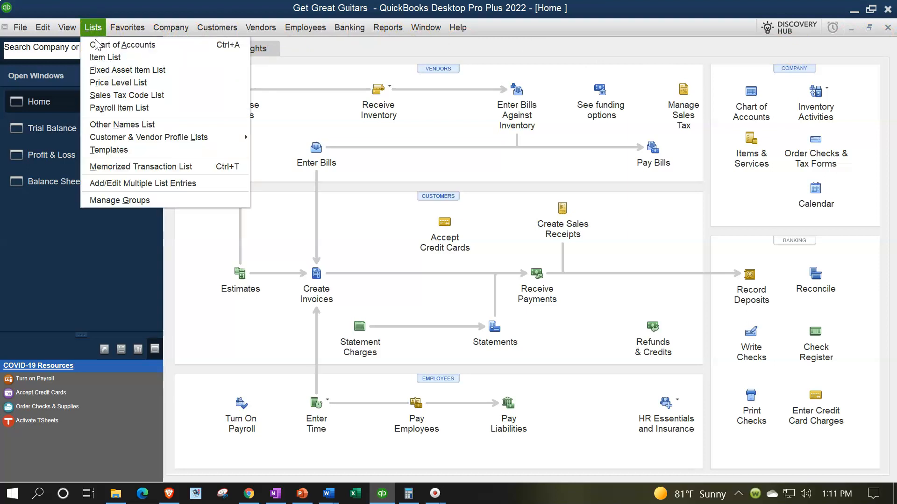
click(97, 45)
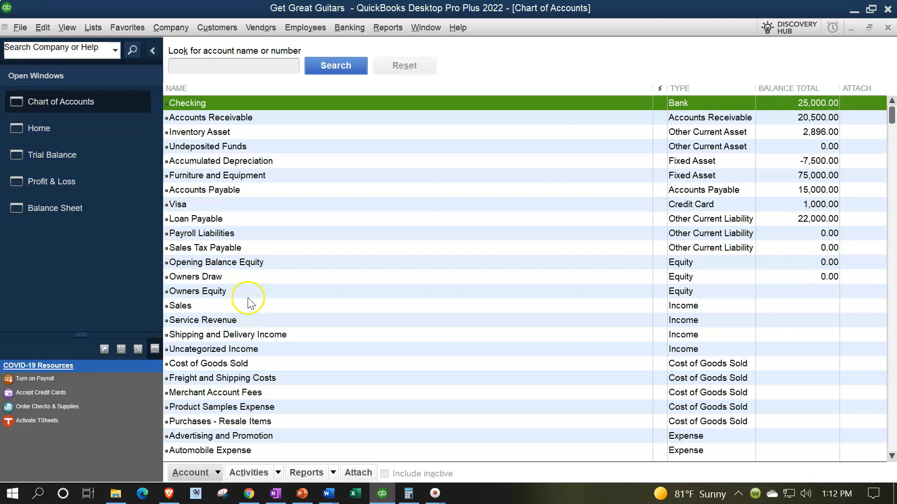
click(223, 105)
double_click(223, 103)
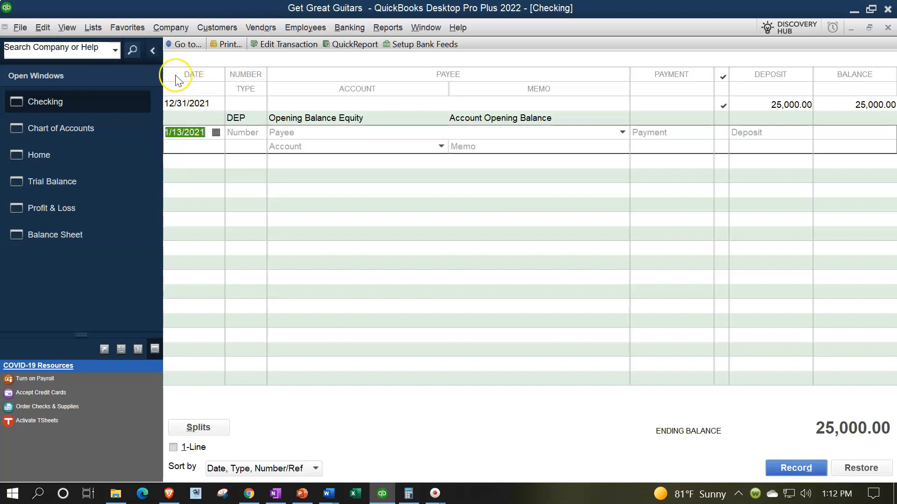
click(153, 52)
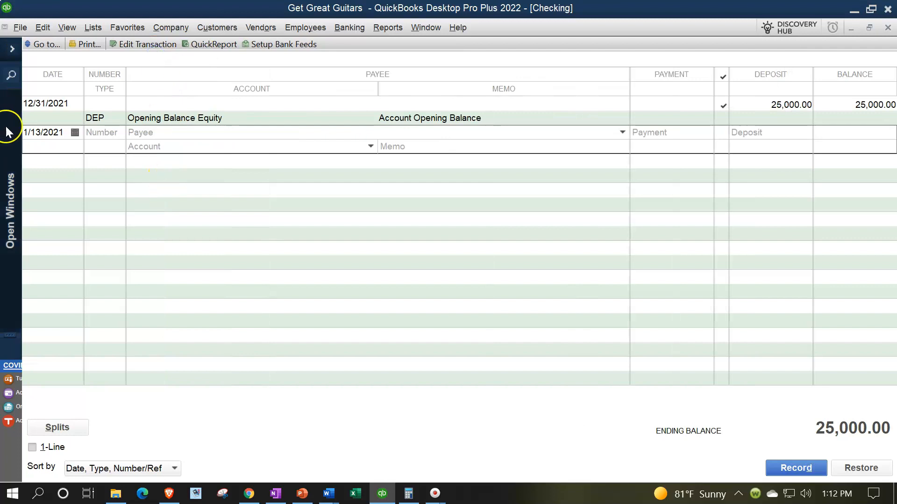
Date the new Checking register entry 01/01/2022 and enter DEP as its number.
drag(66, 130, 28, 133)
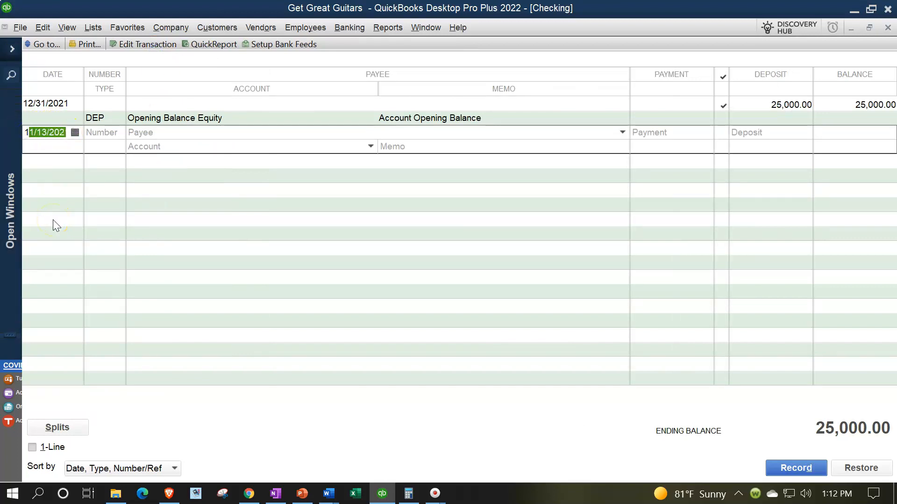
key(BackSpace)
key(BackSpace)
text(0101)
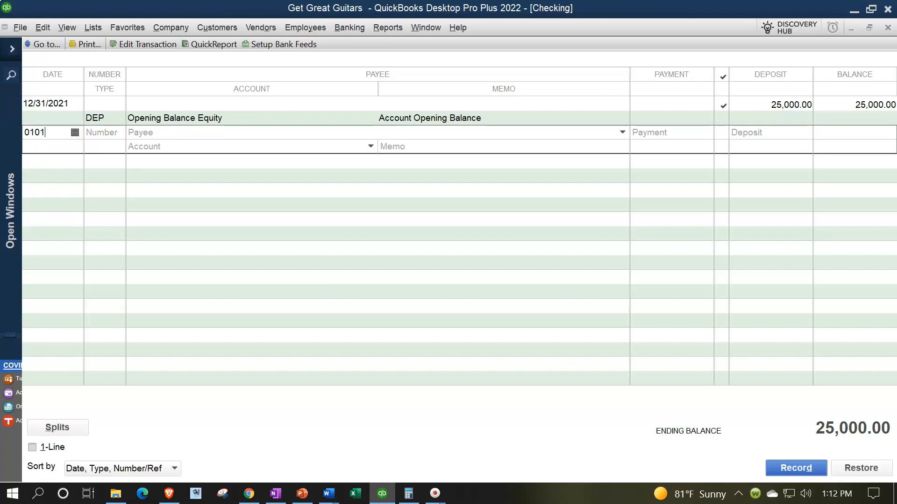
text(22)
key(Tab)
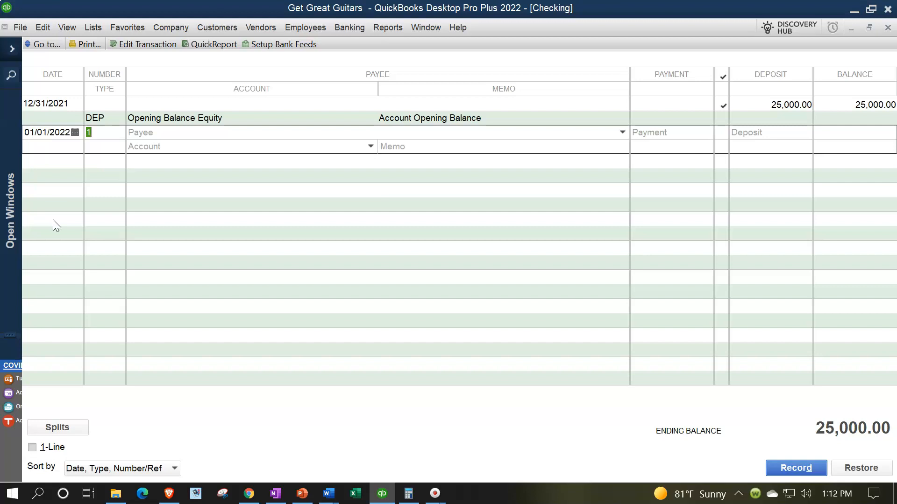
text(DEP)
key(Tab)
Enter Owner as the register entry's payee and quick-add it to the name list as type Other.
text(Owner)
key(Tab)
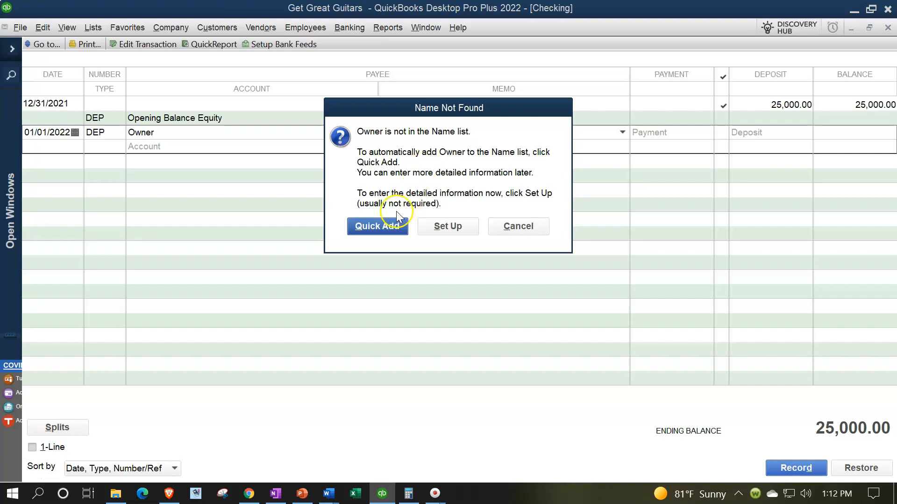
click(385, 226)
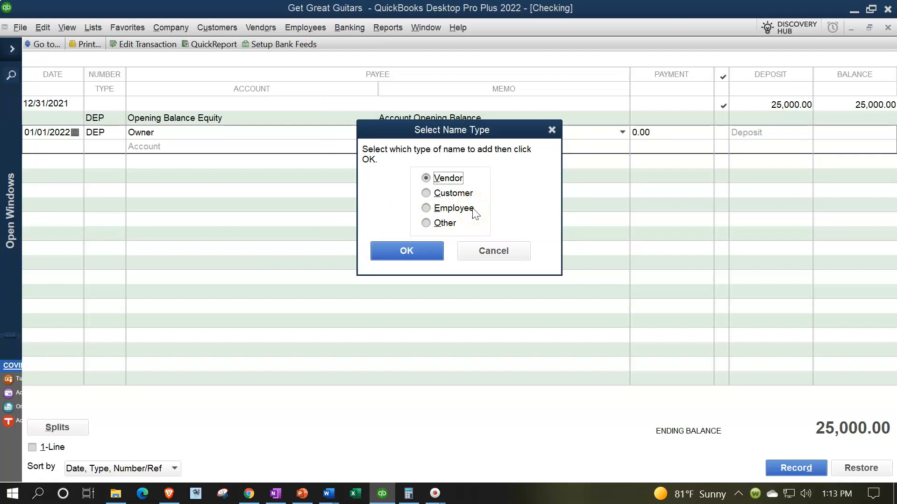
click(429, 224)
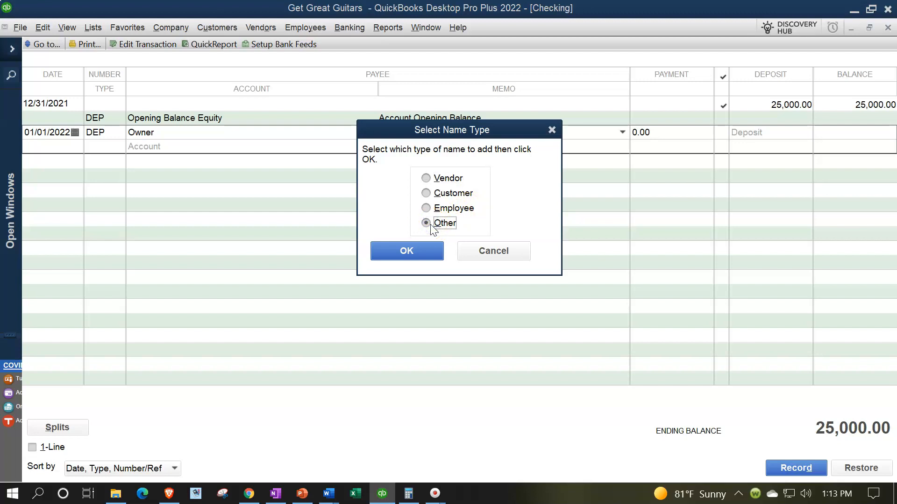
click(416, 251)
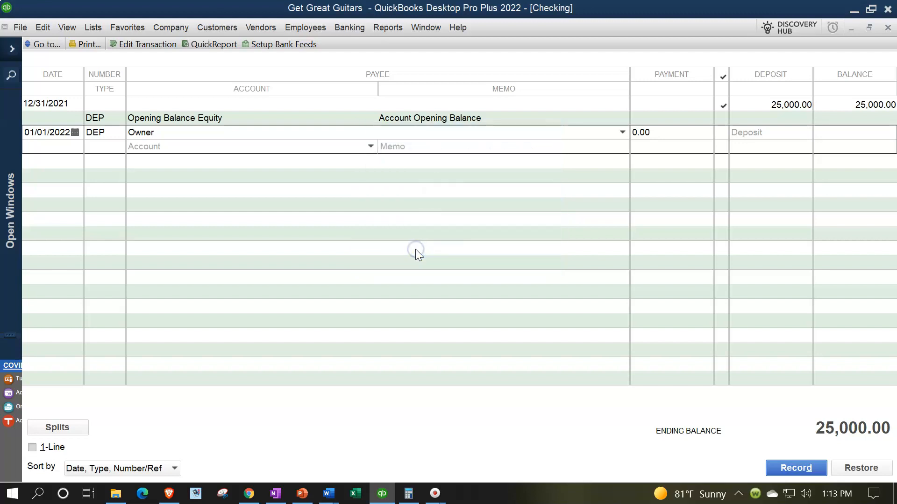
key(Tab)
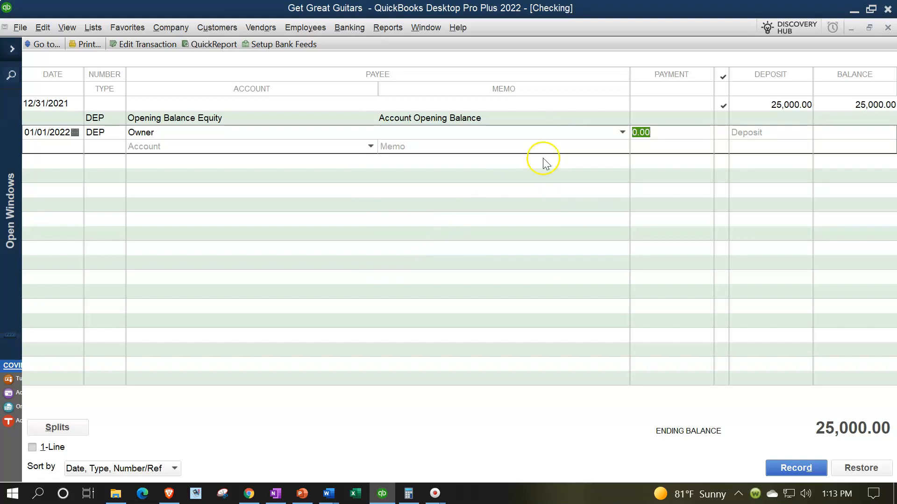
Enter 65,000.00 as the deposit amount of the Owner entry in the Checking register.
key(Tab)
key(Tab)
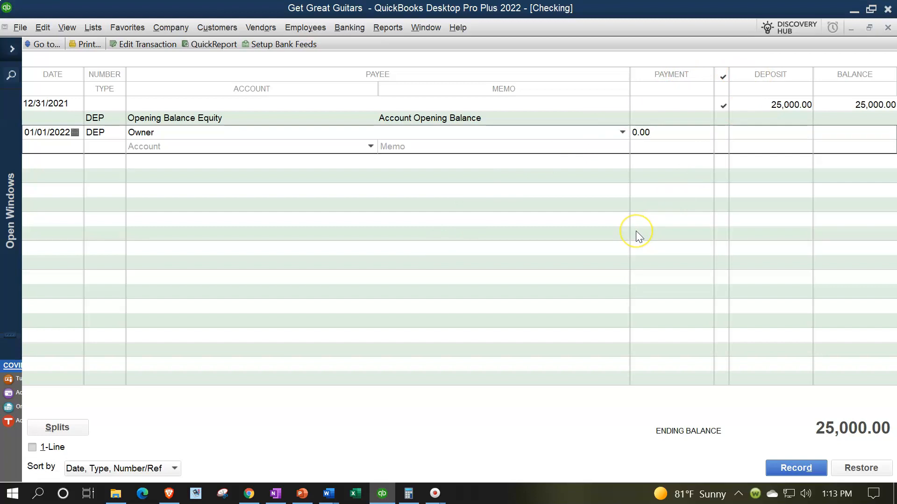
text(65000)
key(Tab)
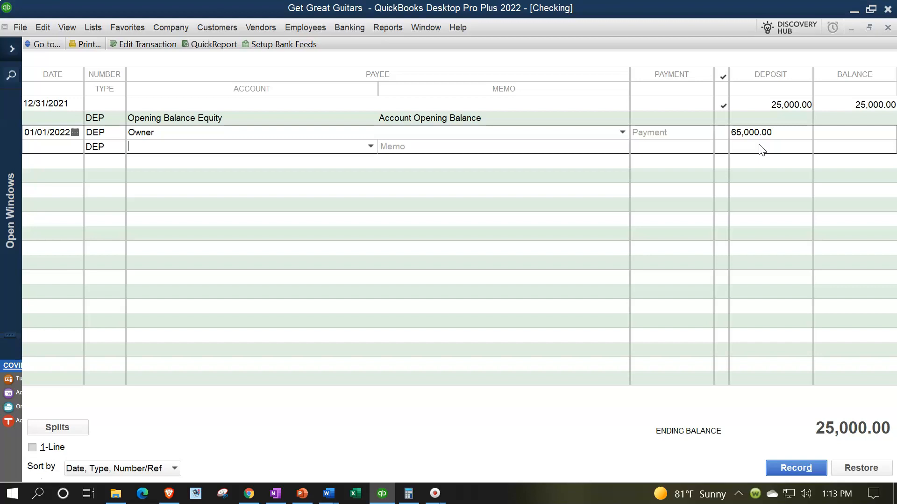
Look through the account choices for the Owner deposit, particularly the equity accounts, without picking one.
click(371, 147)
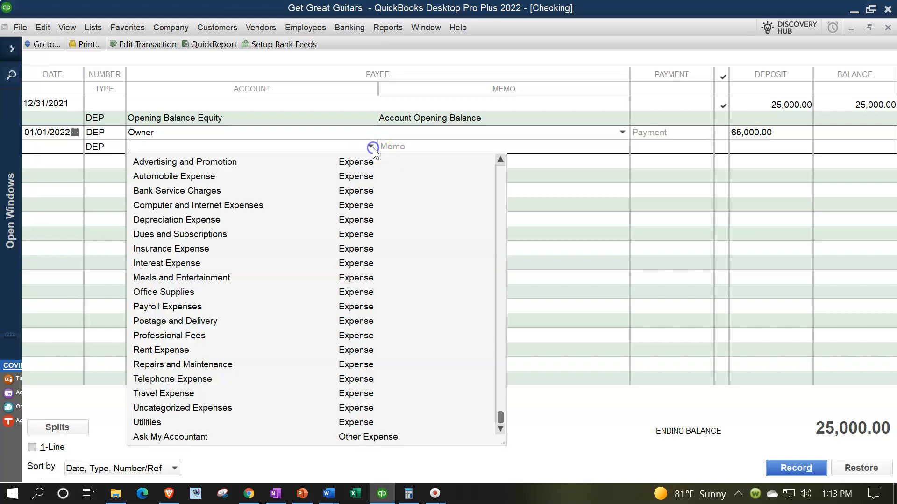
scroll(362, 278, up, 4)
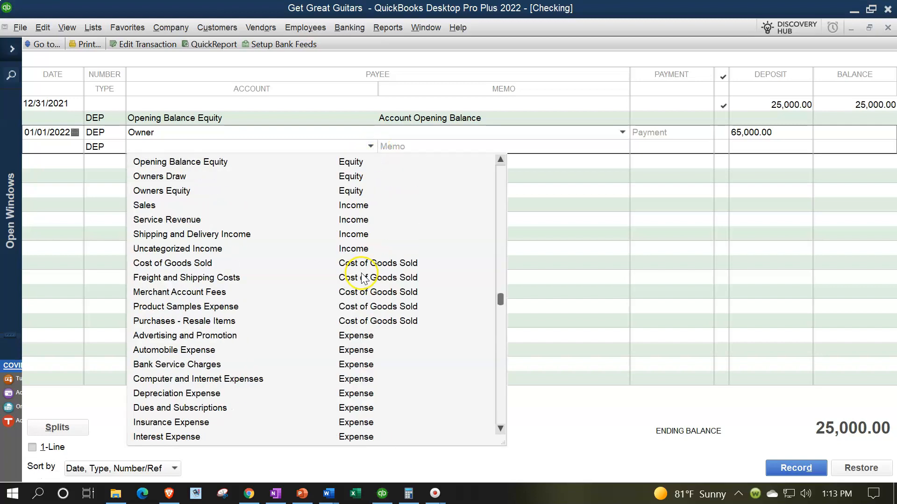
scroll(364, 278, up, 1)
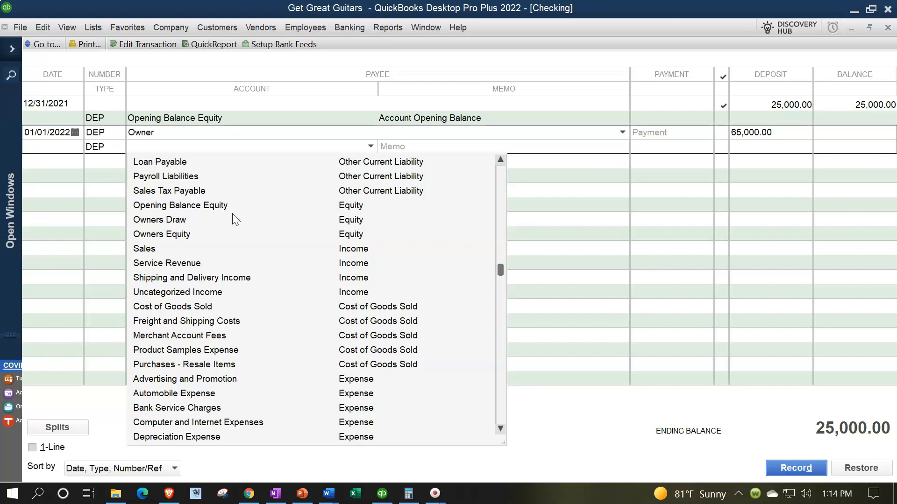
click(191, 225)
click(181, 237)
click(185, 227)
click(153, 141)
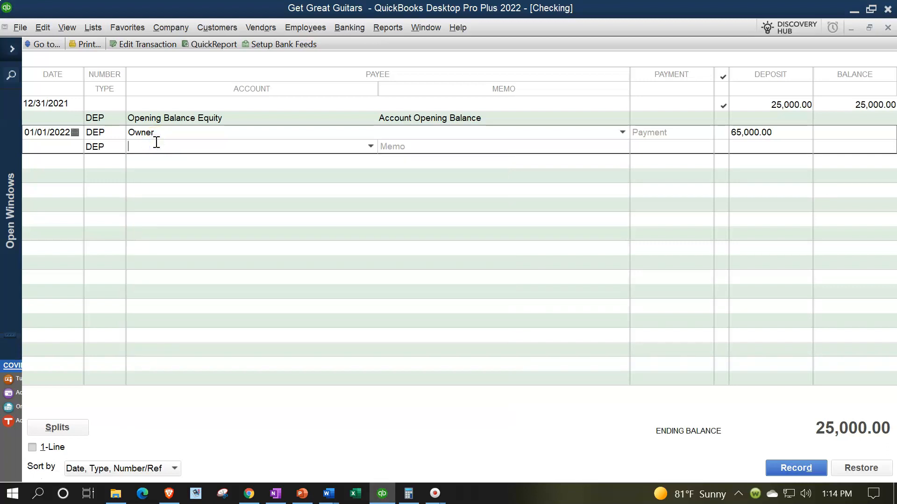
Enter Owner Investment as the account of the Owner deposit entry.
key(BackSpace)
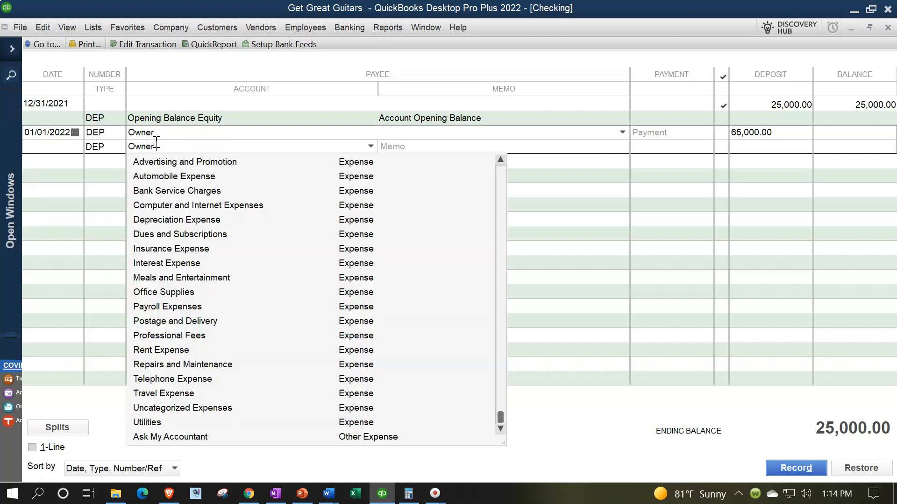
text(Investment)
click(156, 141)
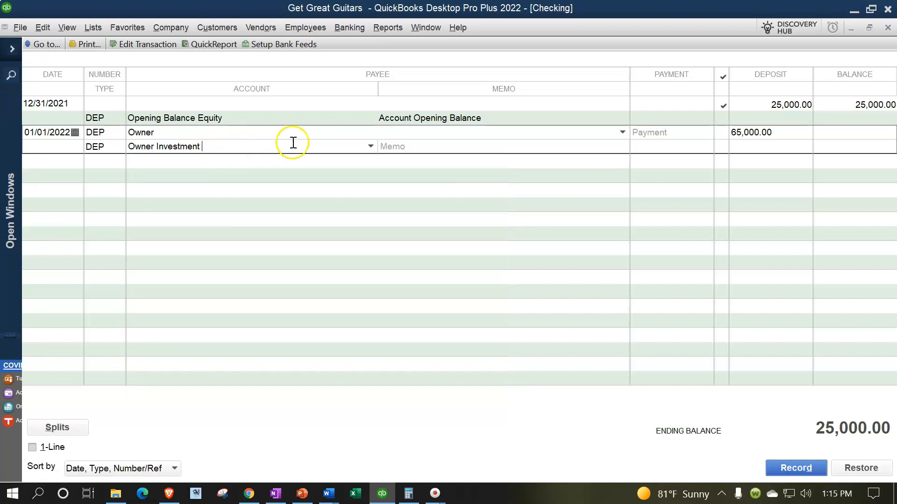
click(370, 146)
scroll(321, 240, up, 10)
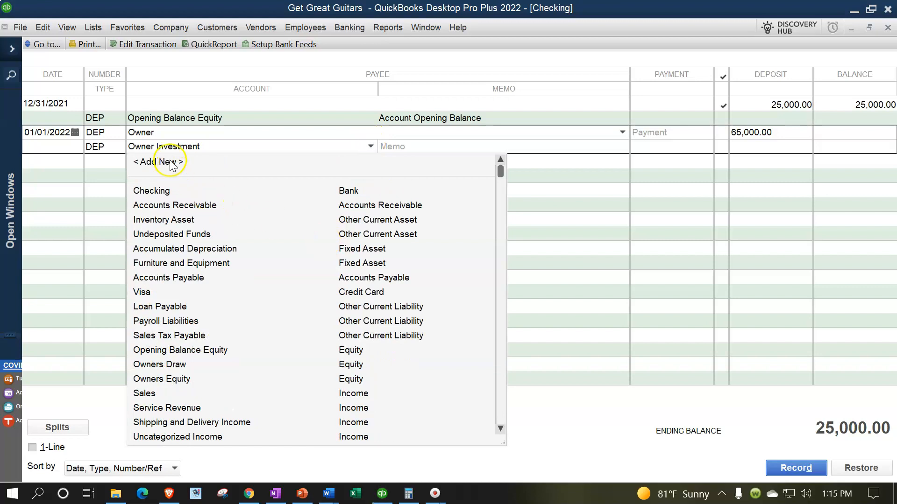
click(218, 142)
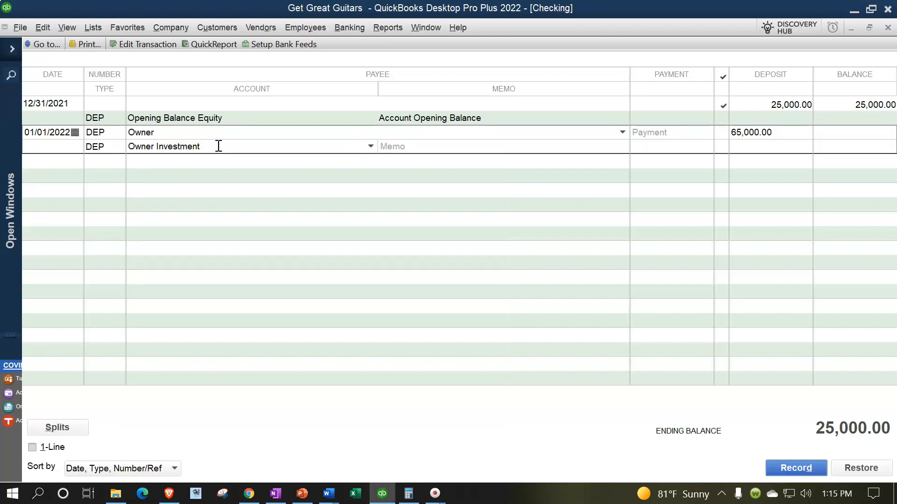
key(Tab)
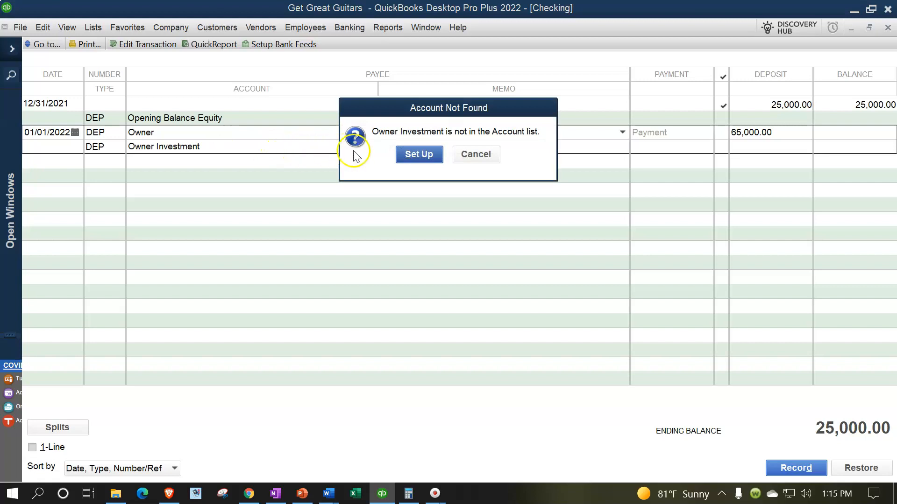
Set up Owner Investment as a new account of type Equity and save it.
click(402, 156)
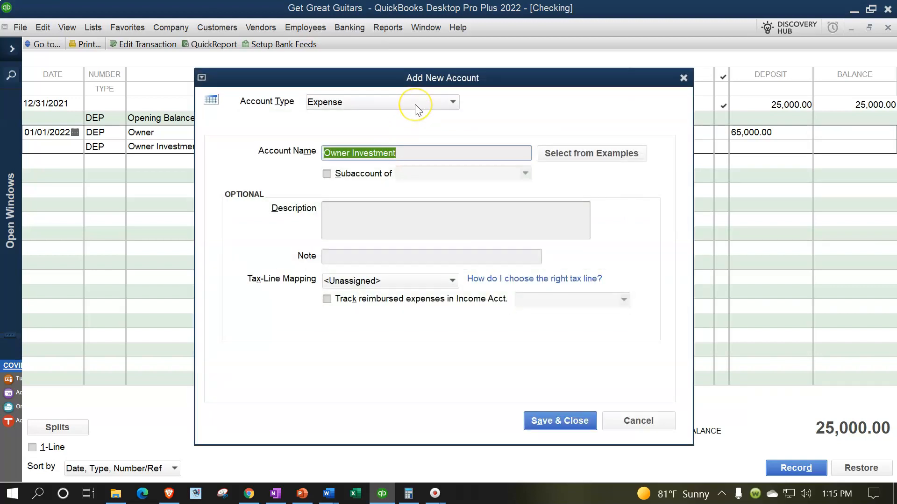
click(415, 105)
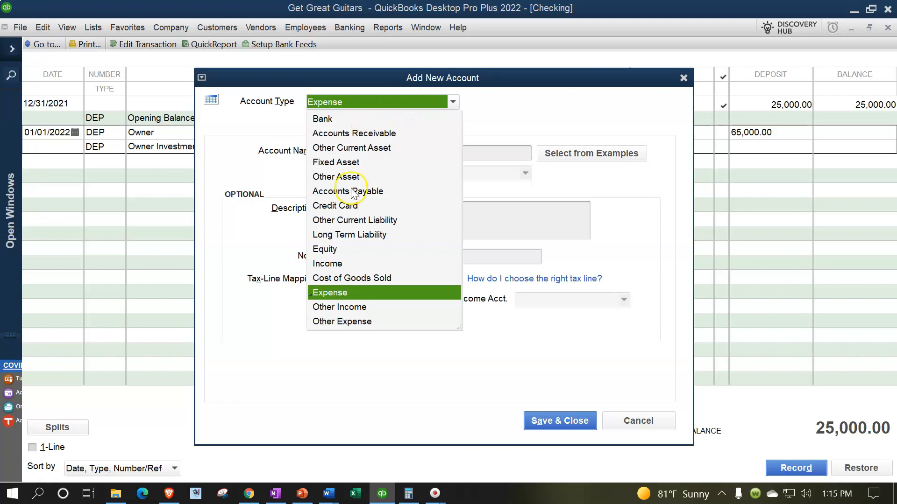
click(332, 250)
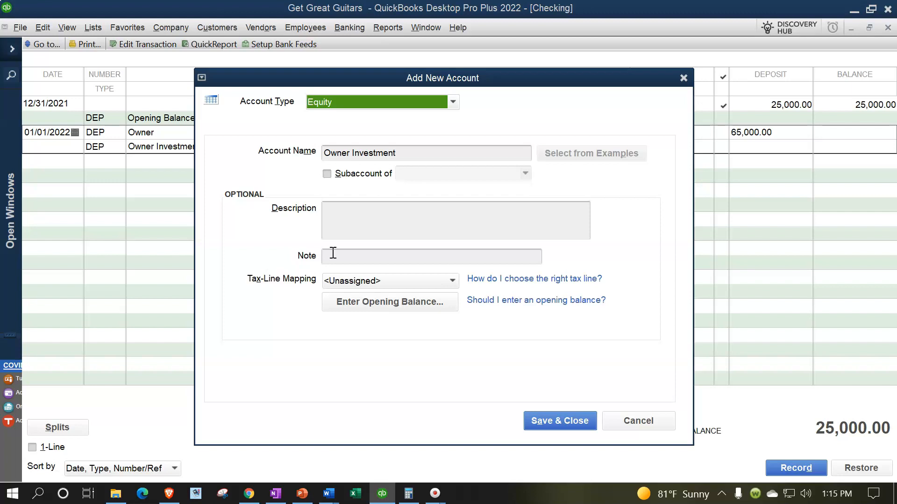
click(416, 149)
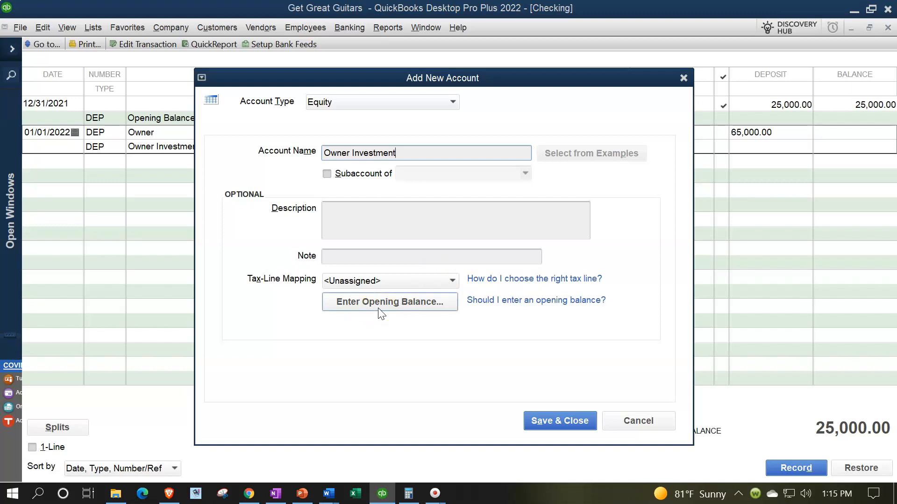
click(557, 423)
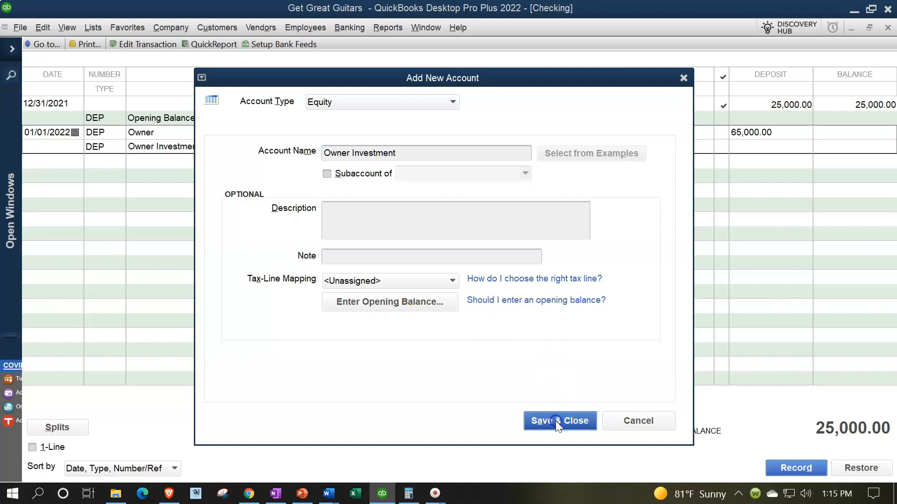
click(560, 386)
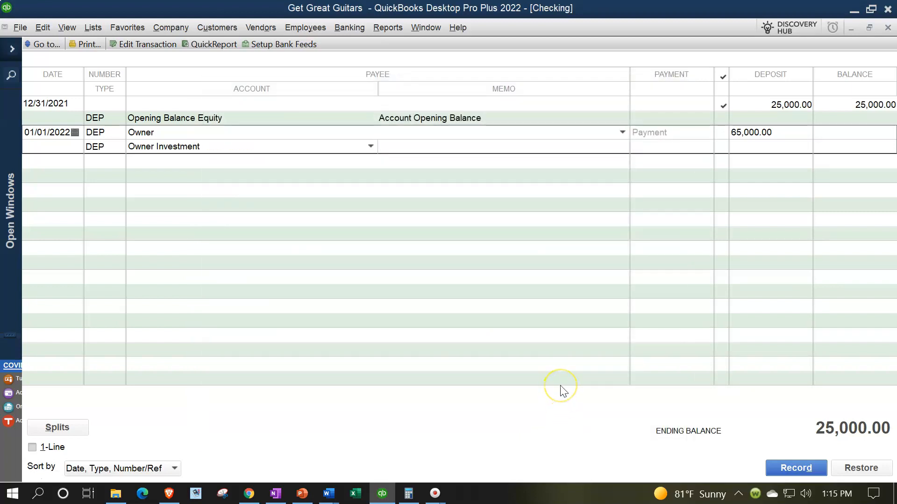
Enter the memo Owner Investment for the deposit and record the register entry.
text(Owner Investment)
key(Return)
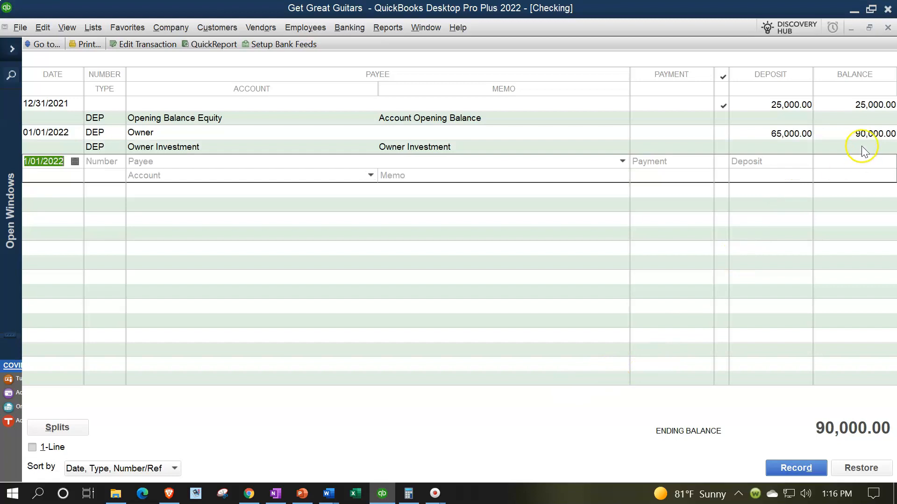
Trace the Checking and Owner Investment balances from the Trial Balance to their underlying transactions, and close the detail windows.
click(12, 50)
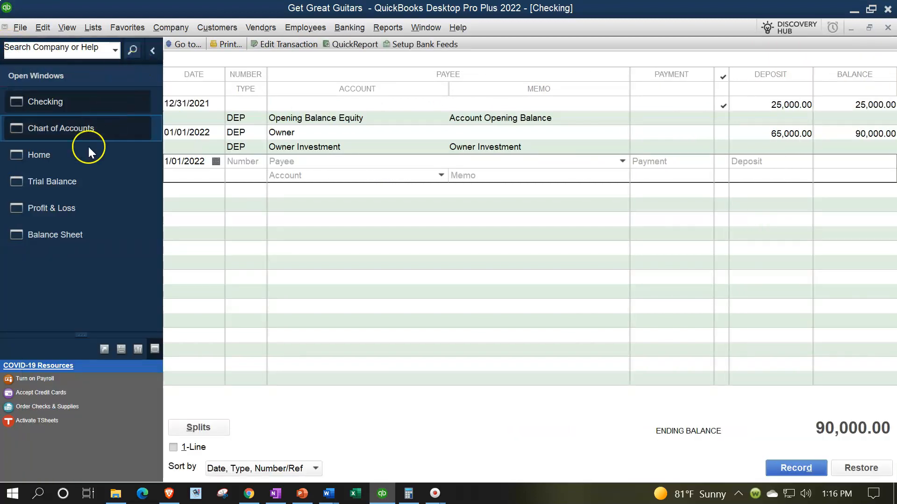
click(70, 181)
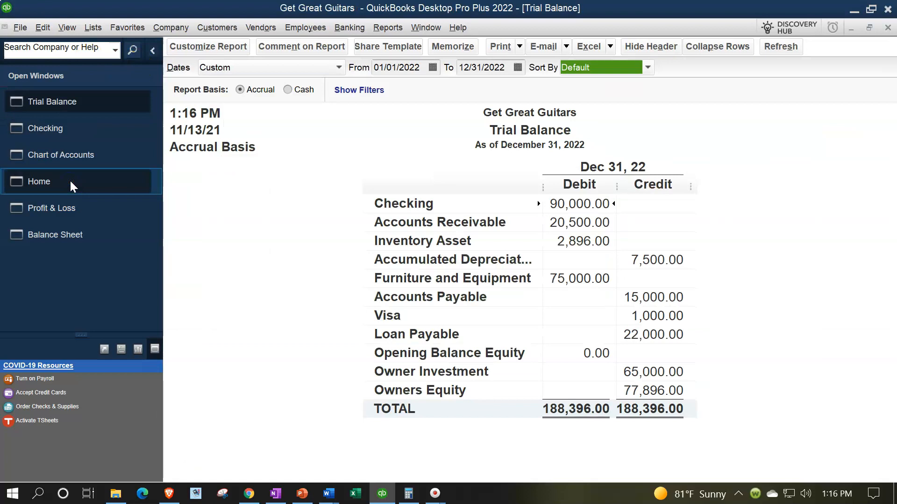
double_click(581, 204)
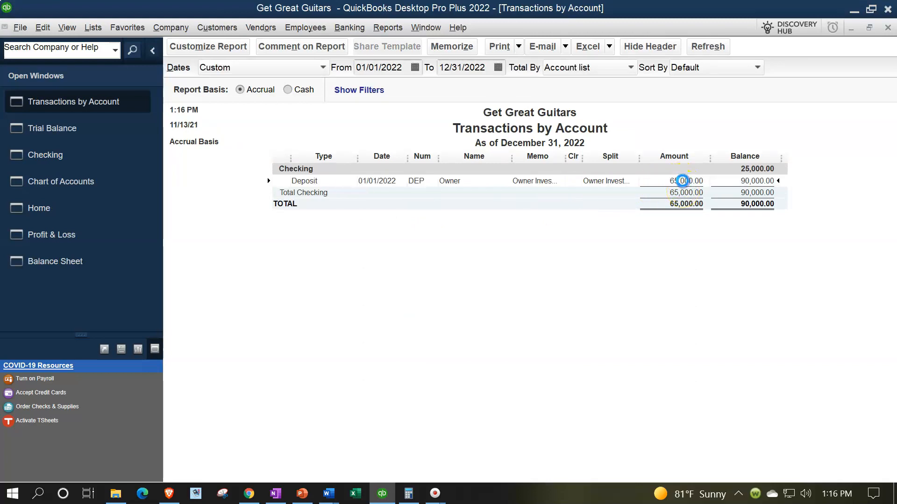
double_click(683, 180)
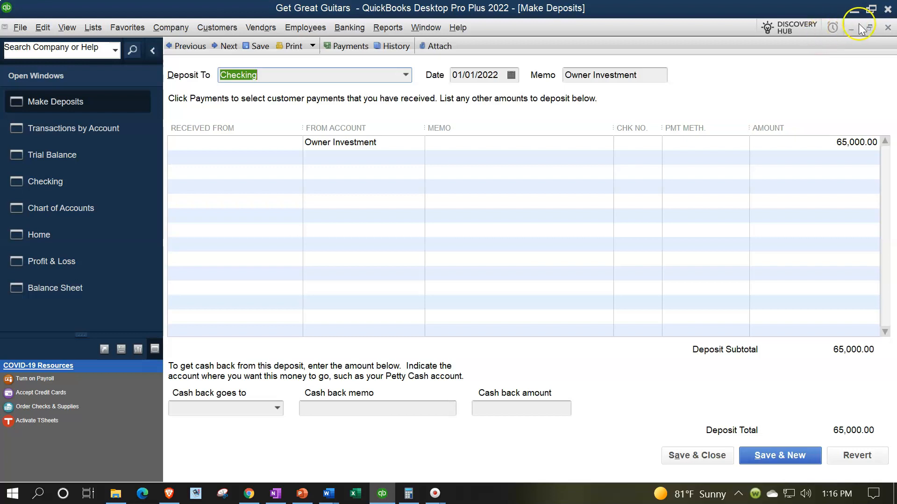
click(887, 29)
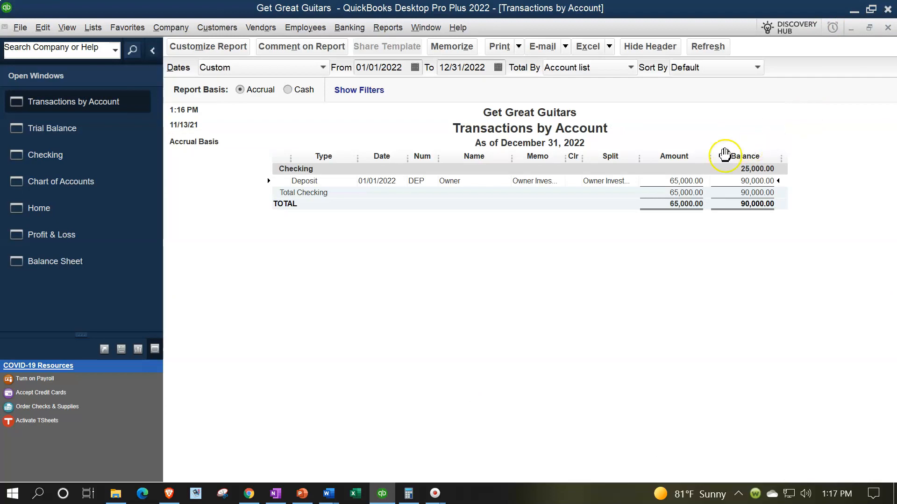
click(887, 28)
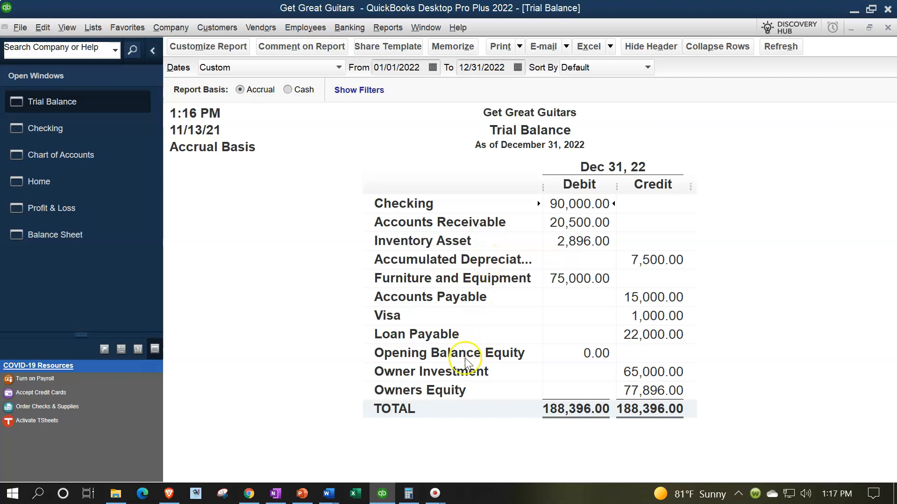
double_click(649, 372)
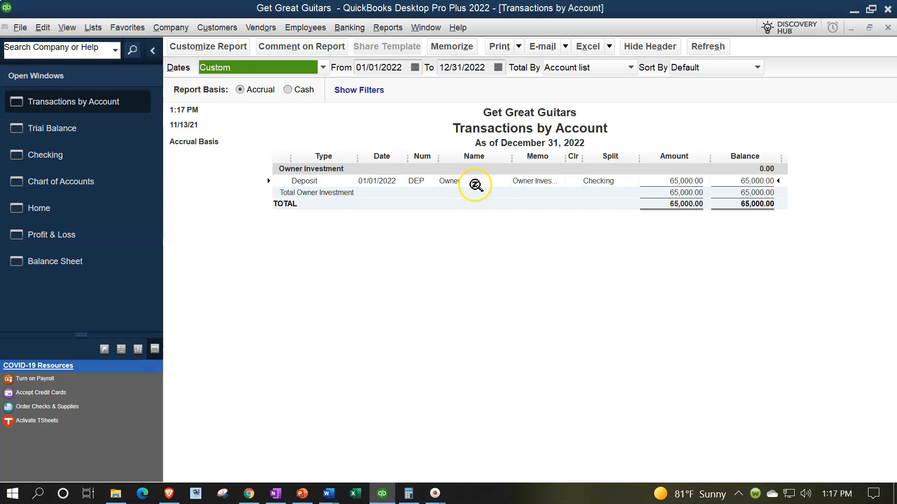
click(888, 29)
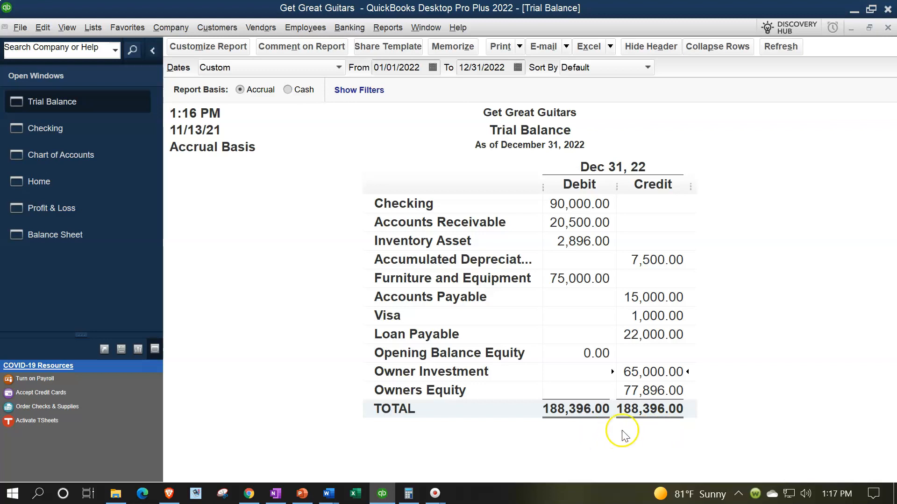
Examine the Balance Sheet's checking and equity lines and the Profit & Loss report's net income.
click(86, 237)
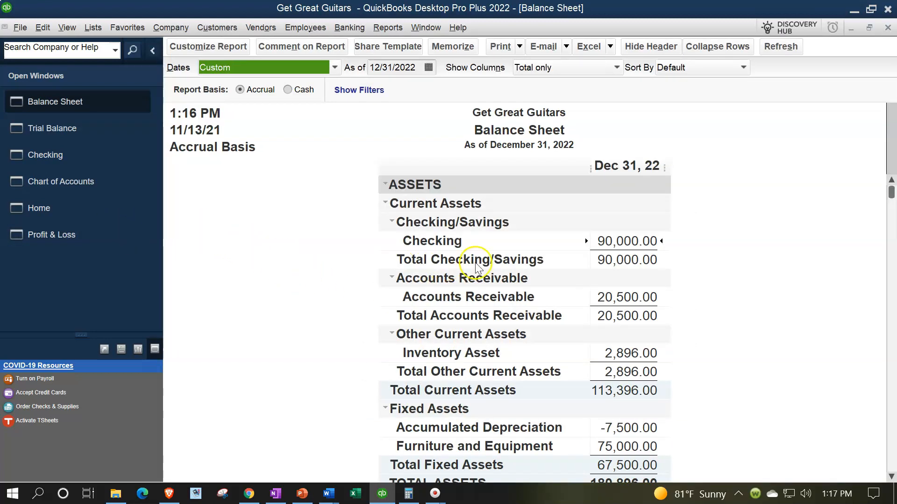
click(615, 233)
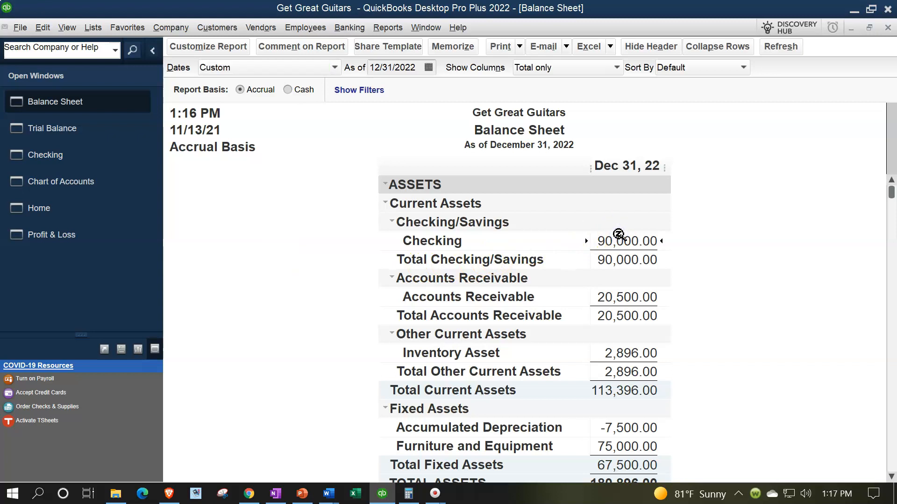
scroll(617, 234, down, 4)
scroll(616, 236, down, 4)
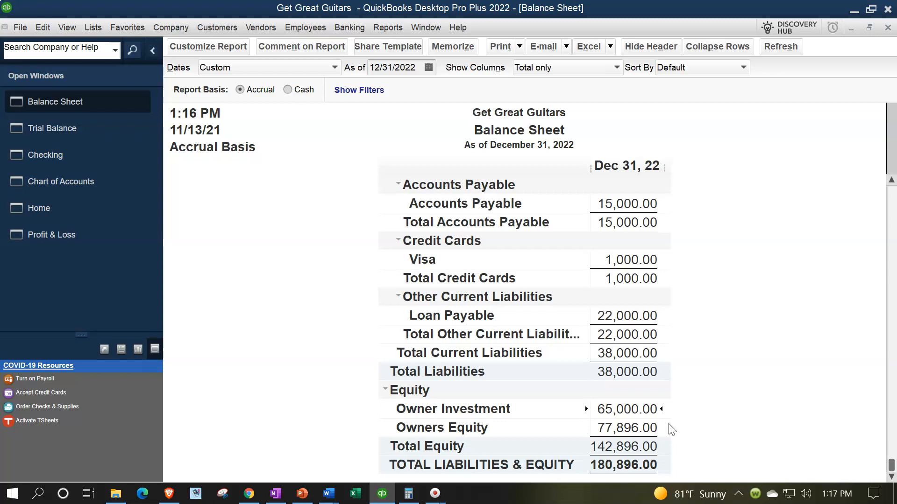
click(626, 427)
click(50, 239)
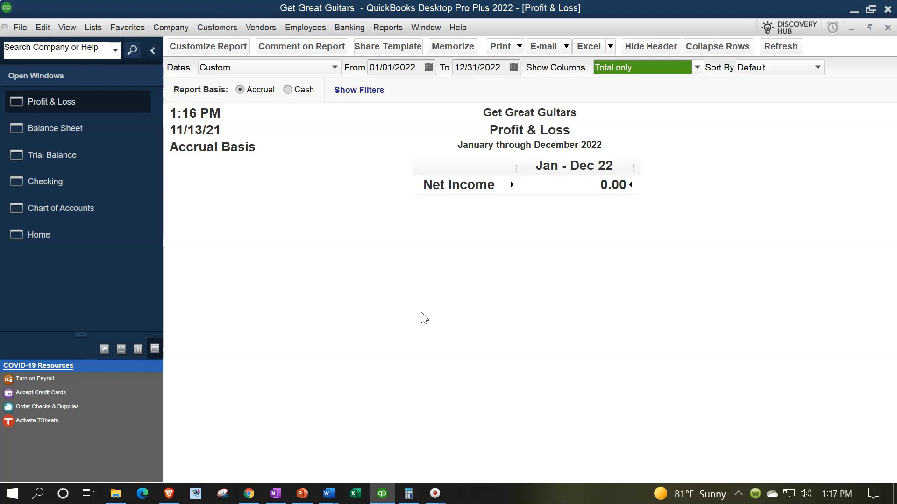
click(106, 133)
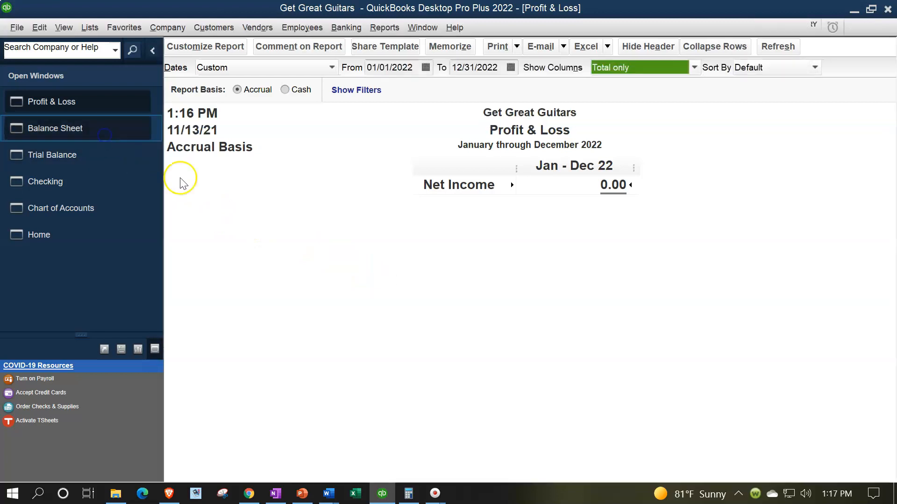
scroll(322, 252, up, 5)
scroll(324, 260, down, 5)
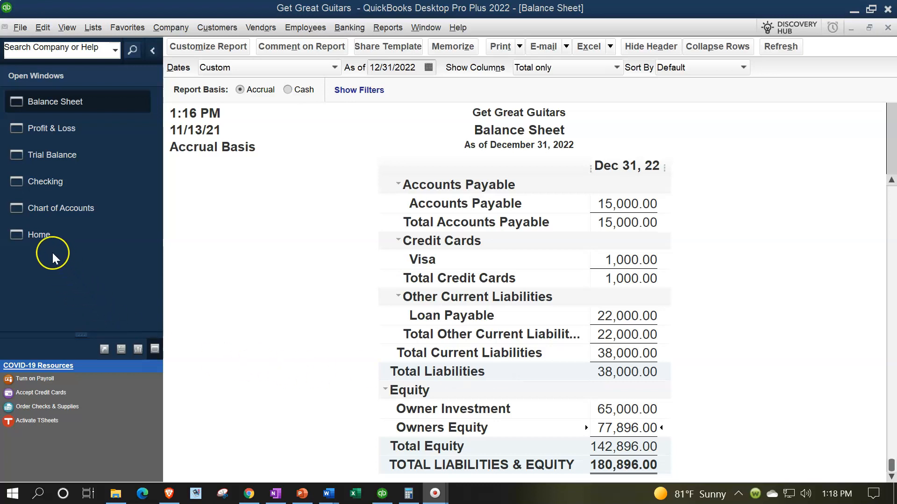
Start a new Checking register entry dated 01/02/2022 with the number DEP.
click(47, 239)
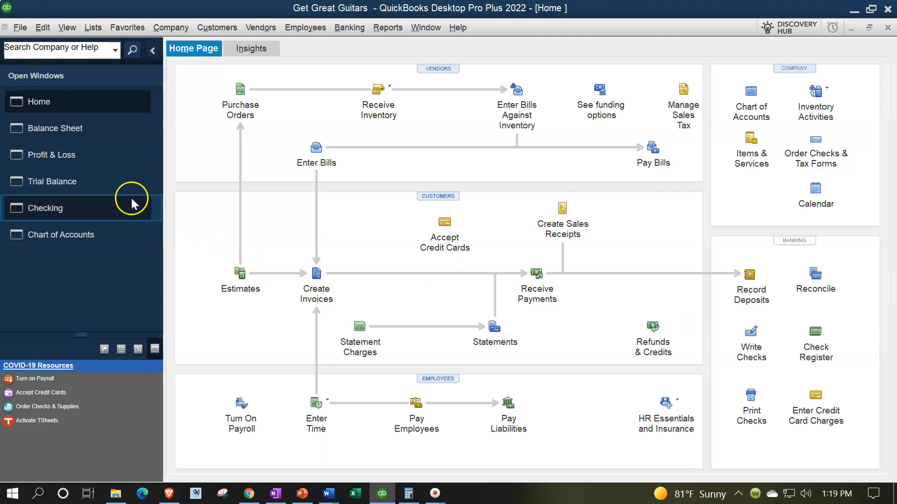
click(68, 208)
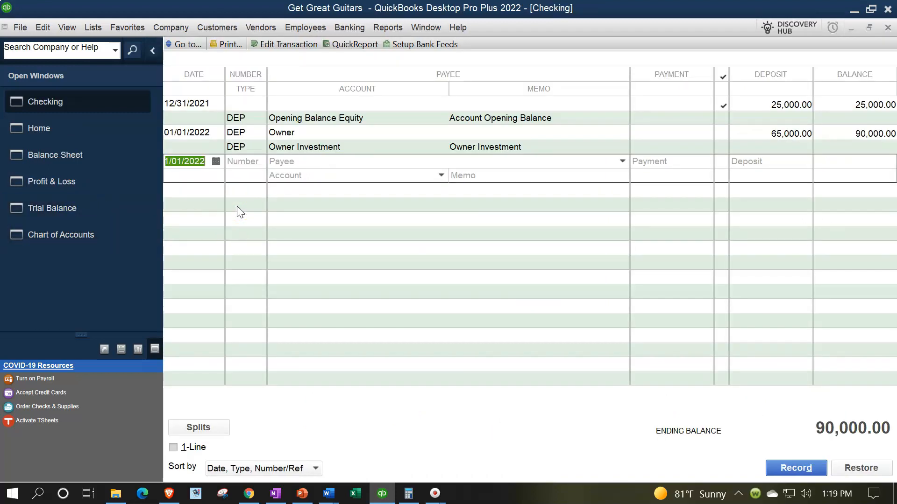
key(plus)
key(Tab)
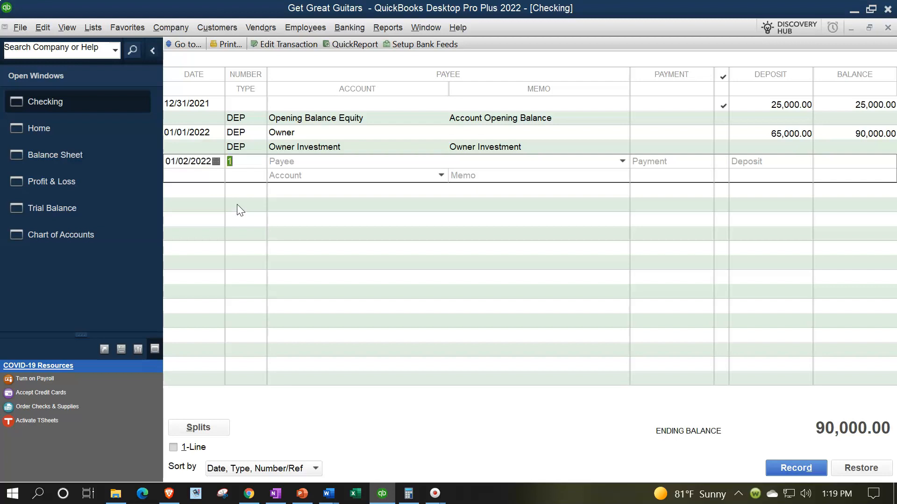
text(De)
key(BackSpace)
text(EP)
key(Tab)
Enter Chase as the deposit's payee and quick-add it to the name list as type Other.
text(Chase)
key(Tab)
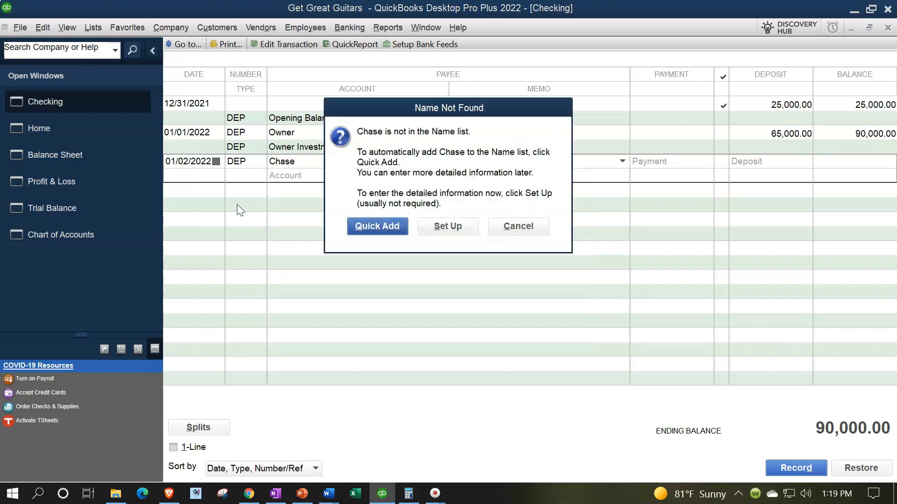
click(386, 226)
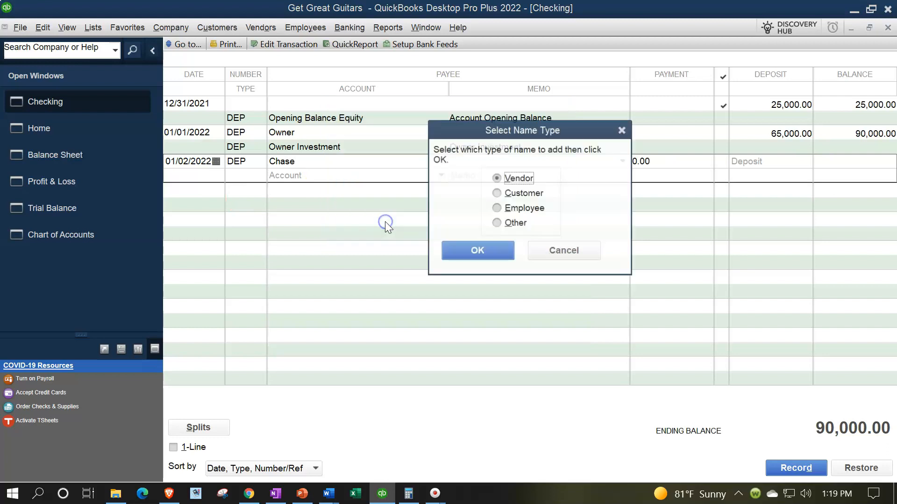
click(515, 227)
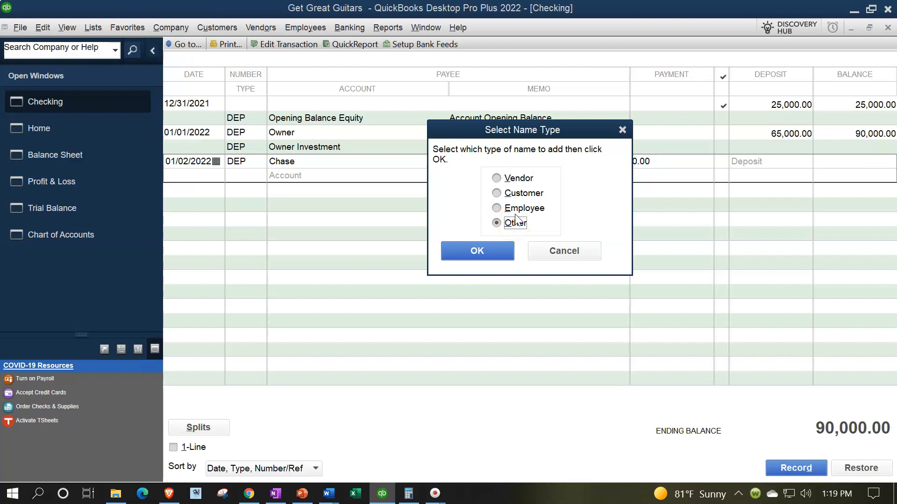
click(493, 250)
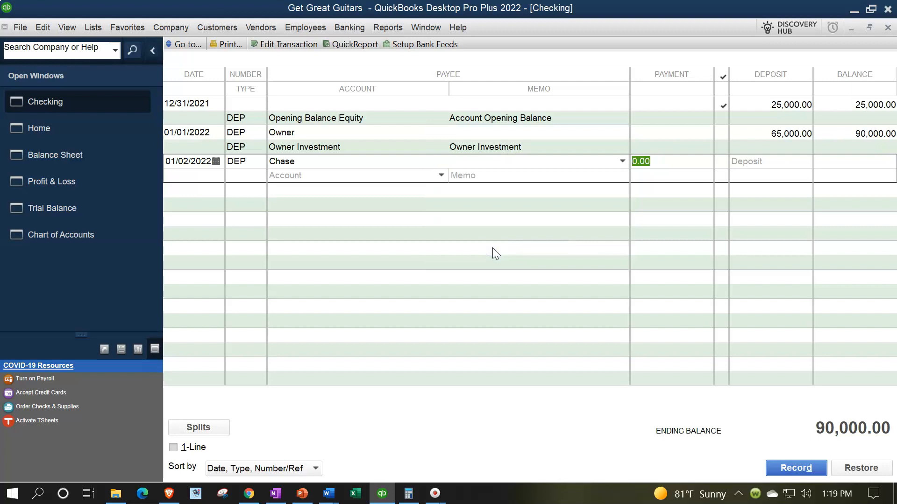
Set the Chase entry's deposit amount to 50,000 and assign it to the Loan Payable account.
key(Tab)
key(Tab)
text(50000)
key(Tab)
click(441, 176)
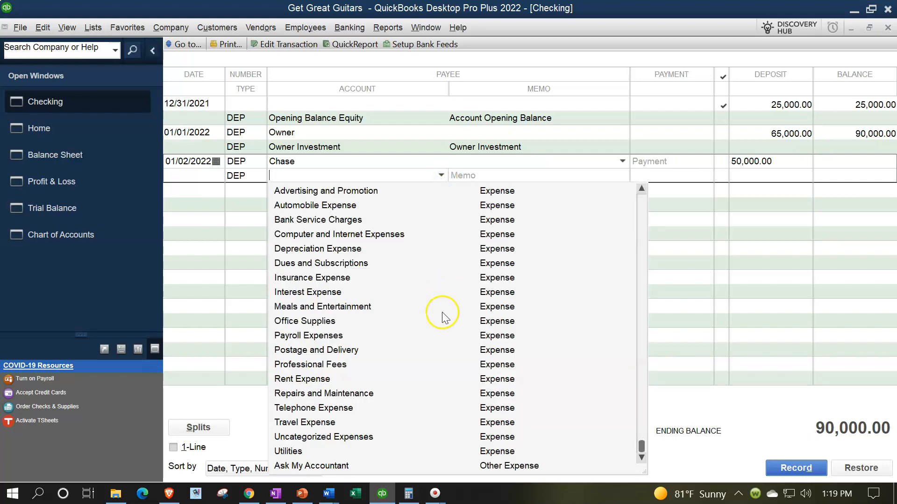
scroll(441, 313, up, 7)
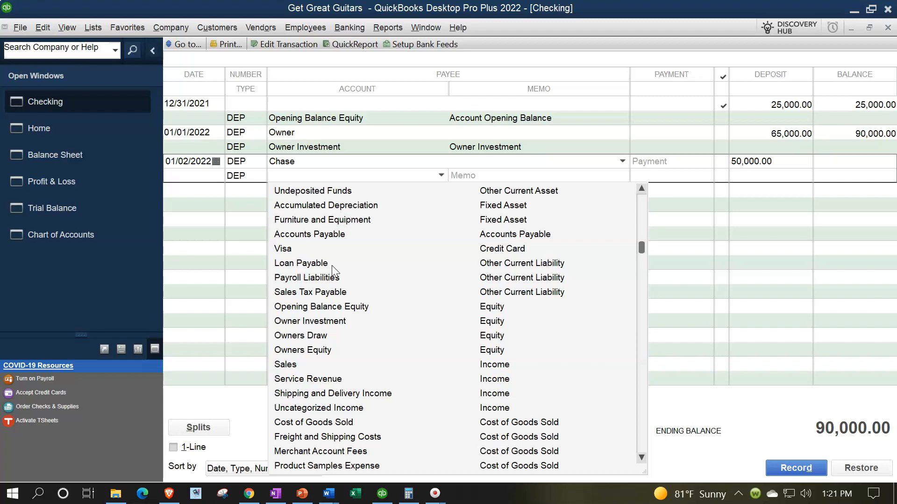
click(331, 265)
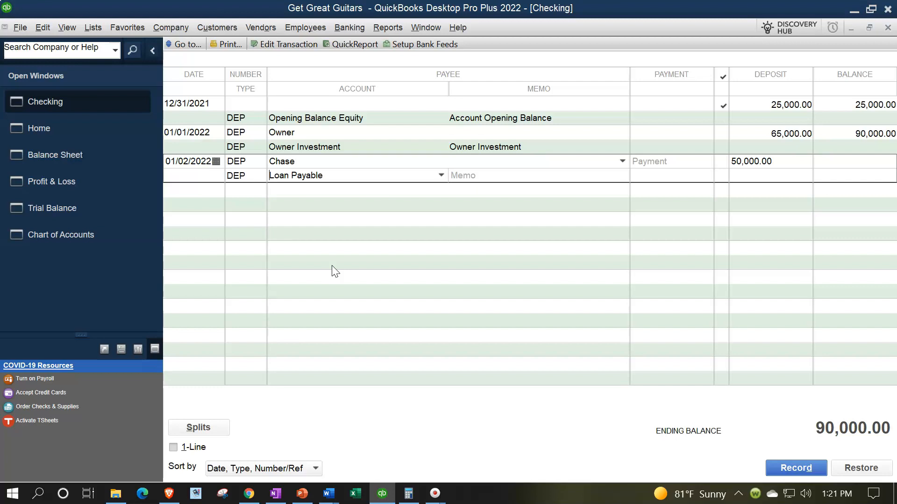
Enter the memo Loan for the Chase deposit and record the register entry.
key(Tab)
text(Loan)
key(Return)
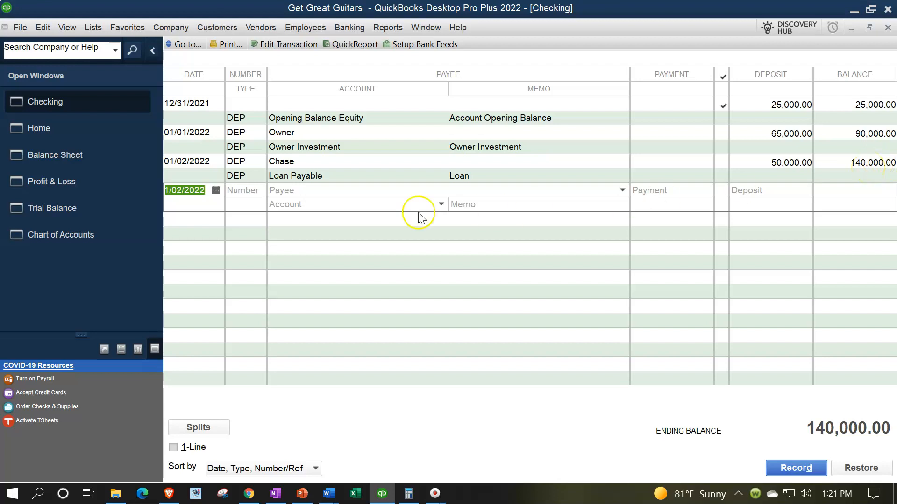
Trace the Trial Balance's Checking amount to the Chase loan deposit, review its source account, and close the detail windows.
click(74, 216)
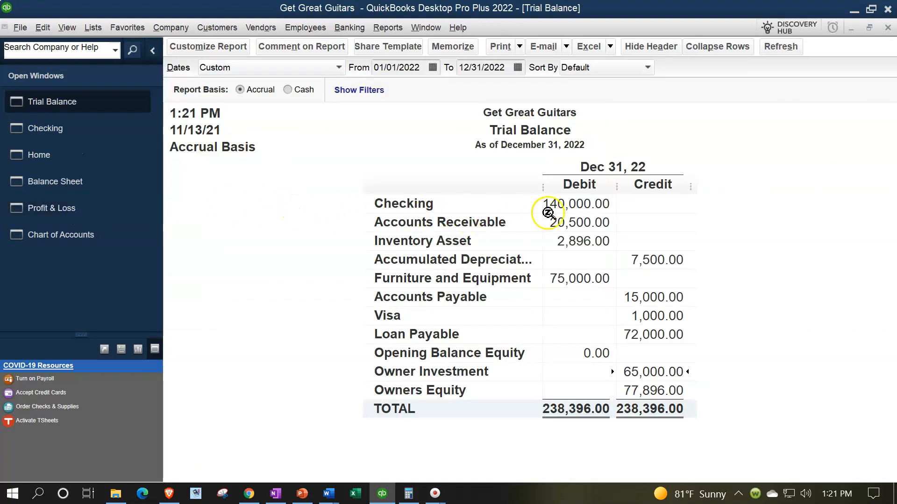
double_click(559, 203)
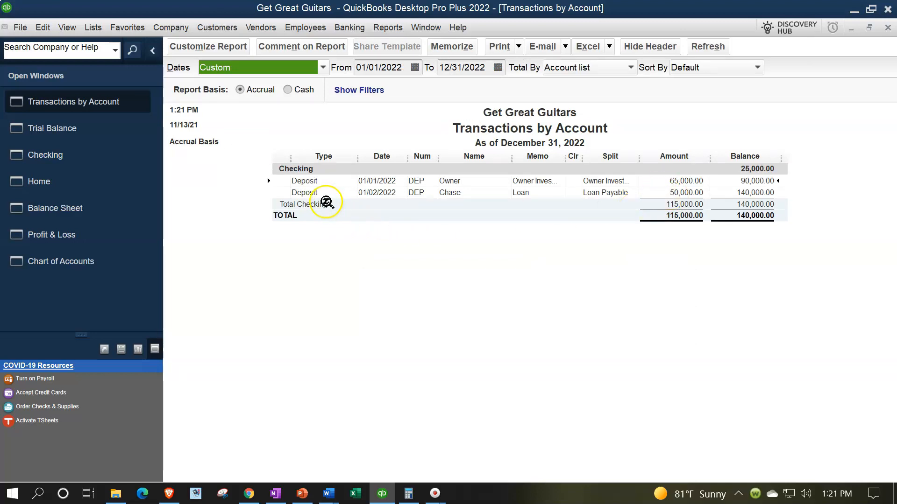
double_click(675, 193)
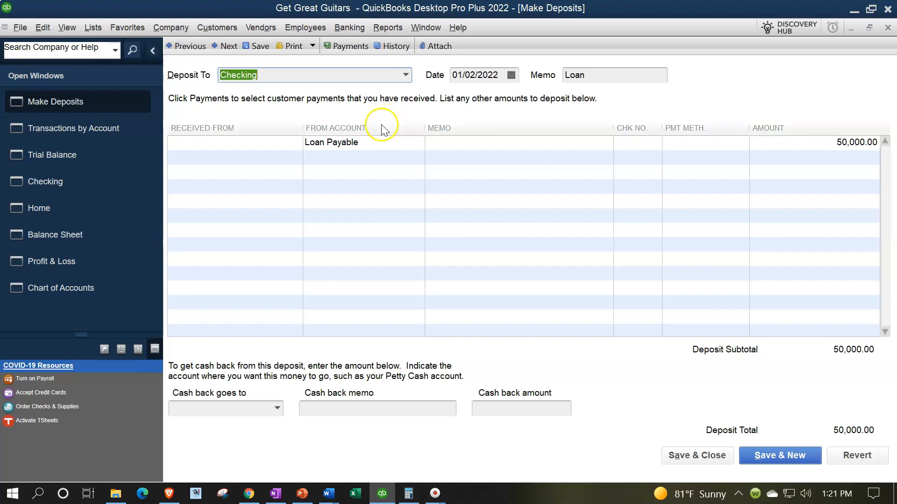
click(392, 144)
click(417, 142)
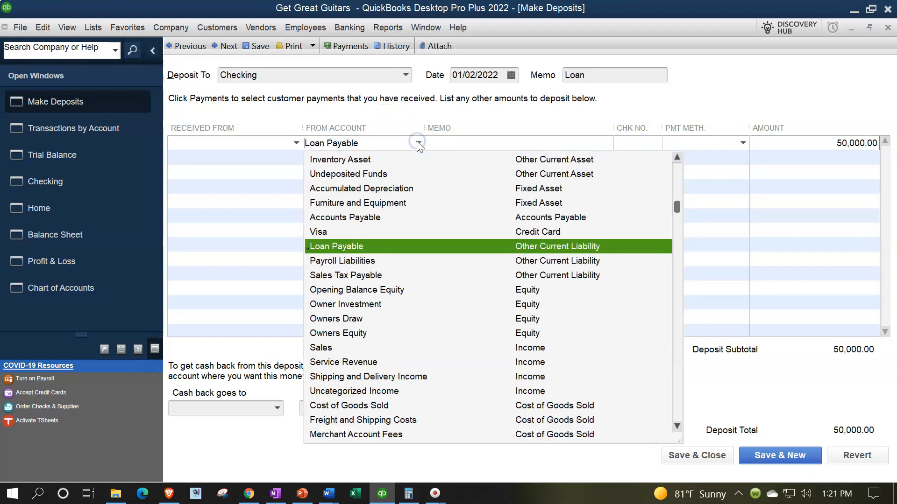
click(417, 142)
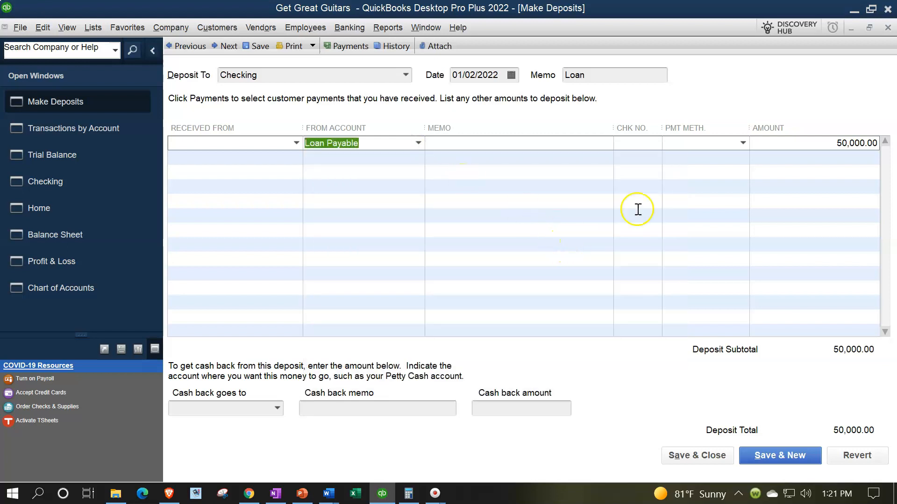
click(887, 29)
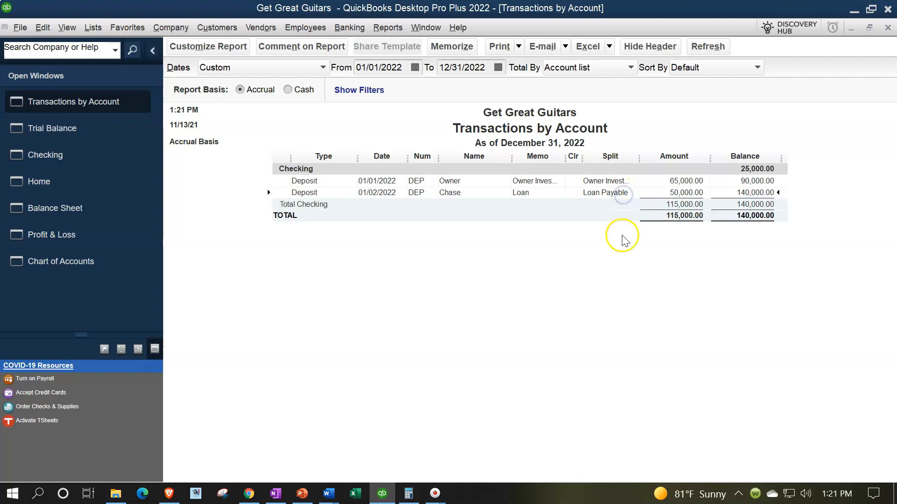
click(887, 28)
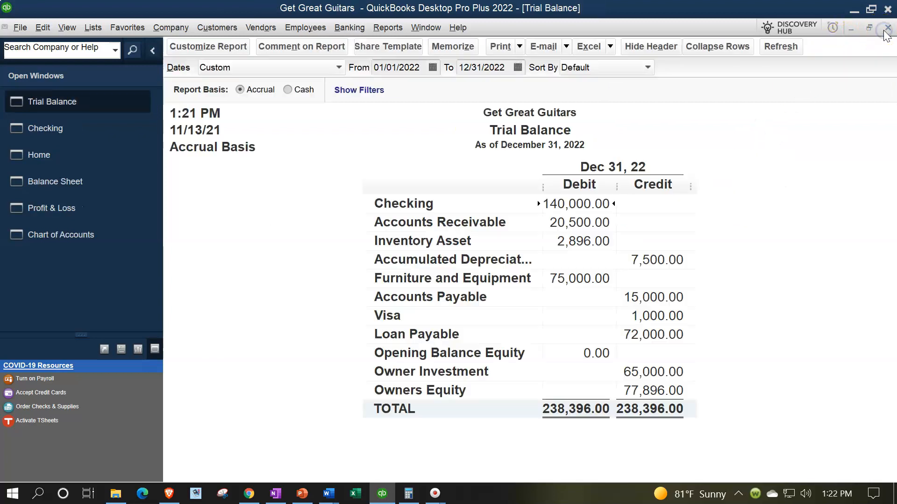
Trace the Trial Balance's Loan Payable amount to its underlying transactions and close the detail report.
double_click(662, 335)
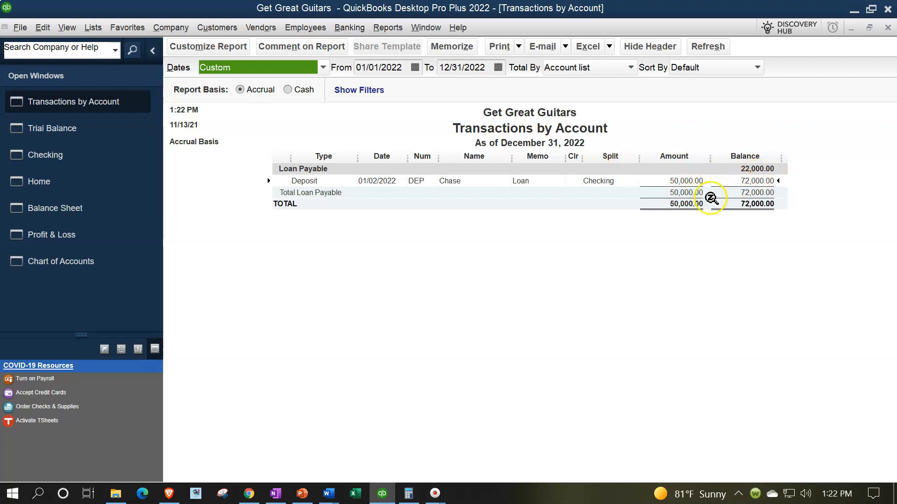
click(753, 188)
click(764, 228)
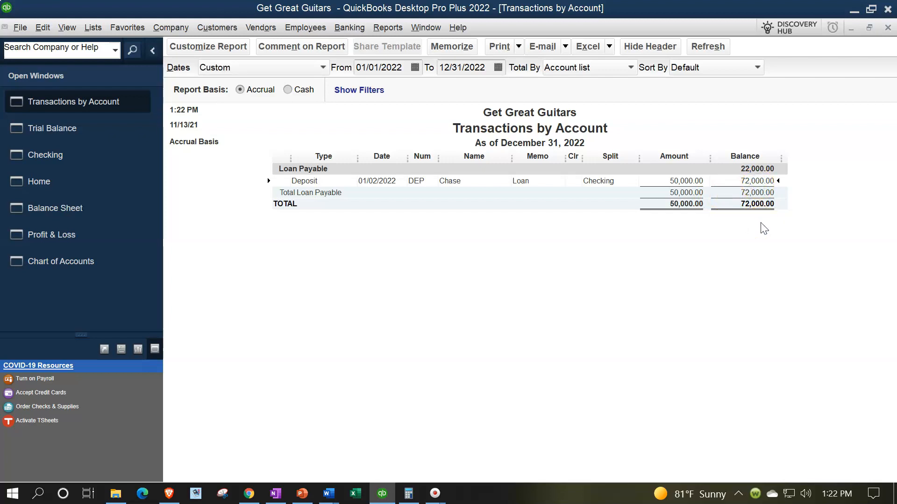
click(888, 27)
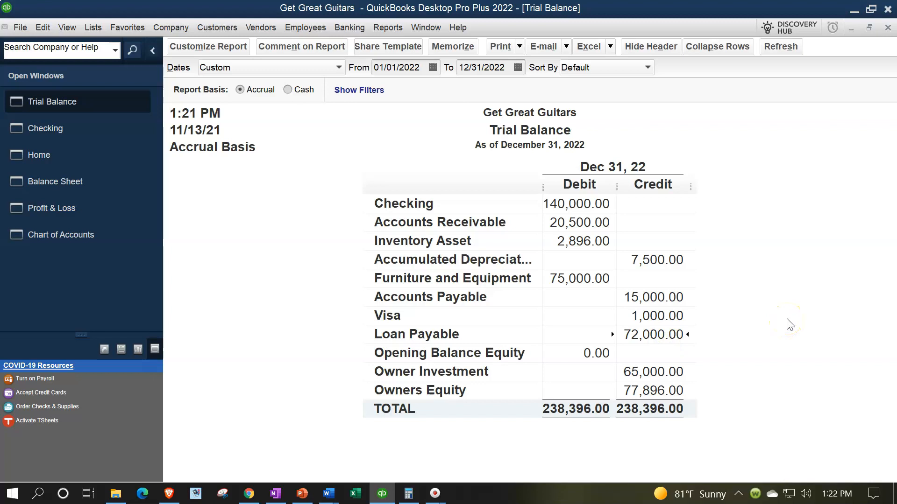
Examine the Balance Sheet's checking, Loan Payable and total lines, and the Profit & Loss report's net income.
click(63, 184)
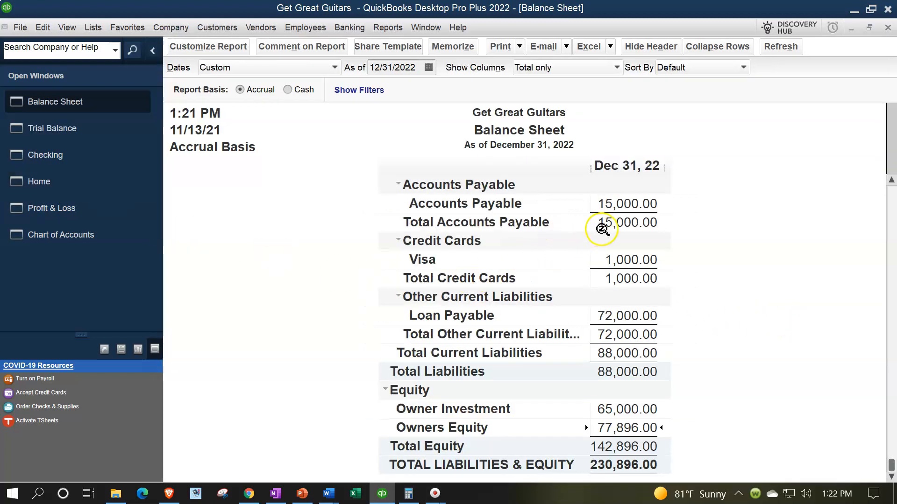
scroll(602, 228, up, 8)
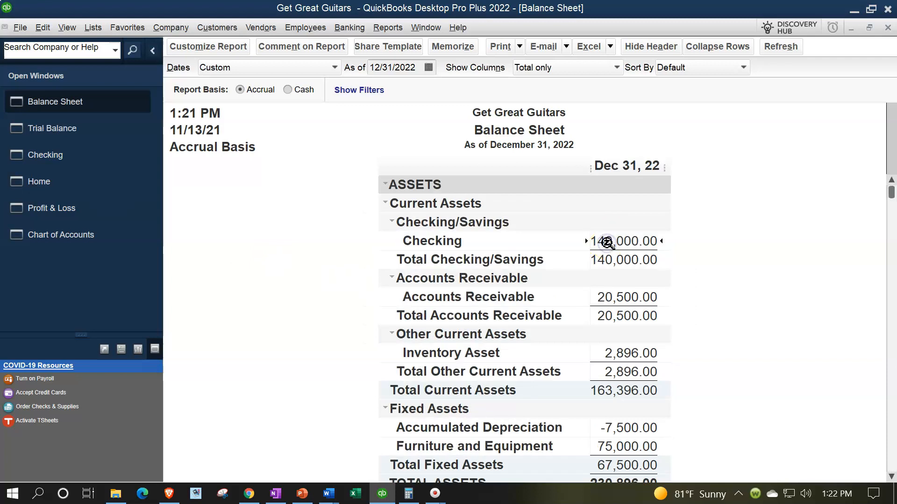
scroll(606, 243, down, 6)
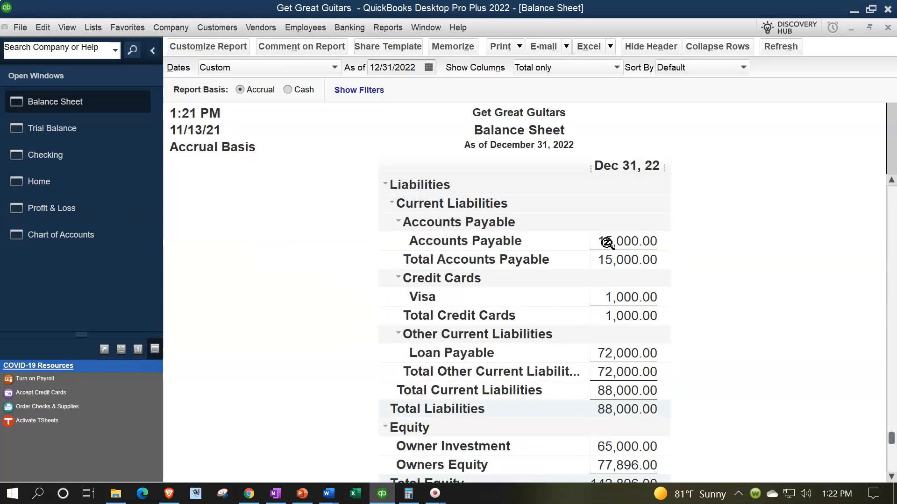
scroll(607, 243, down, 2)
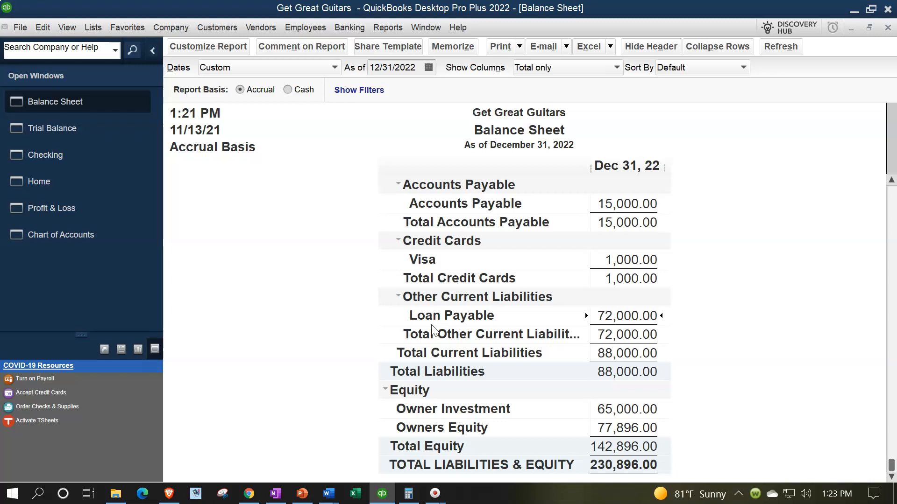
click(405, 328)
click(66, 211)
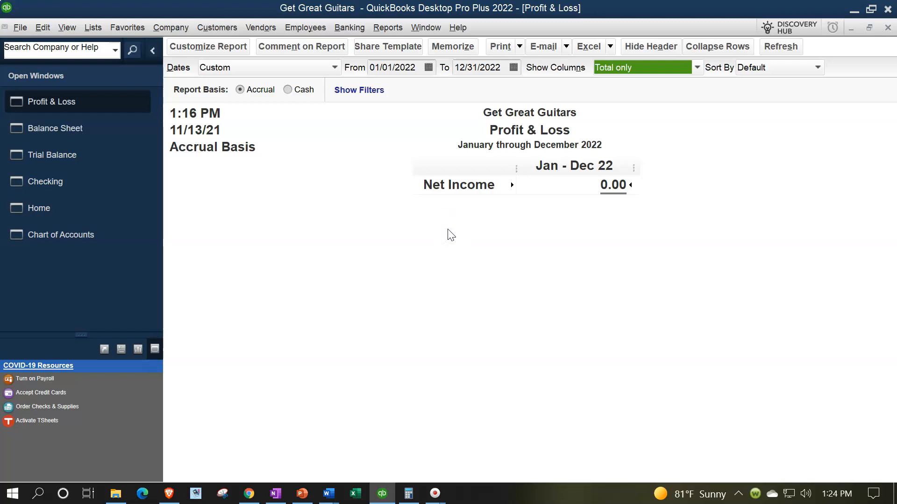
click(119, 132)
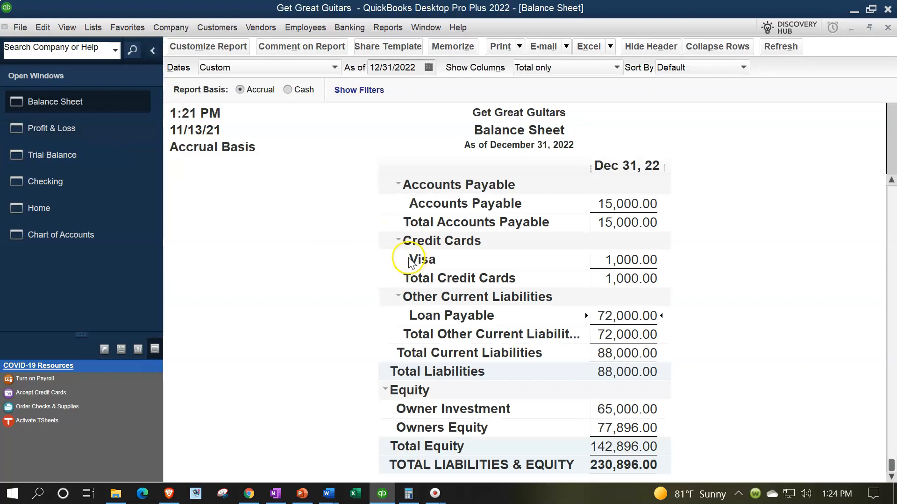
scroll(402, 252, up, 7)
scroll(398, 242, down, 5)
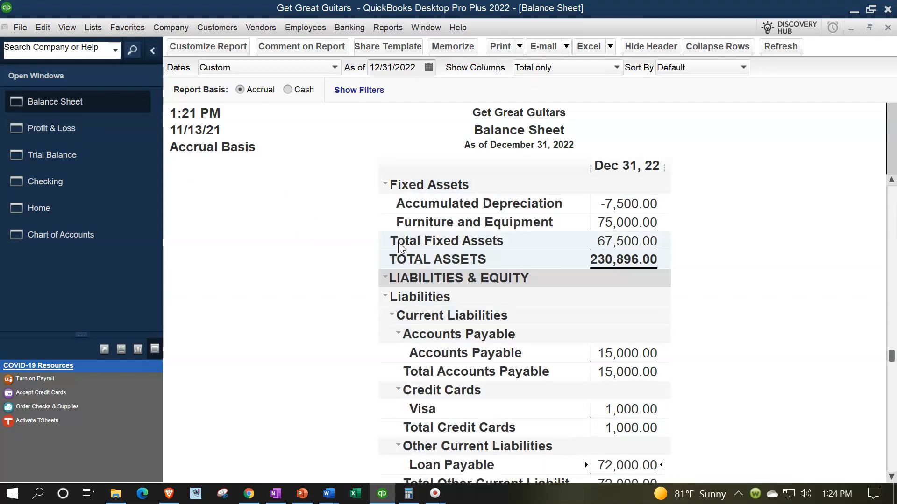
scroll(398, 242, down, 3)
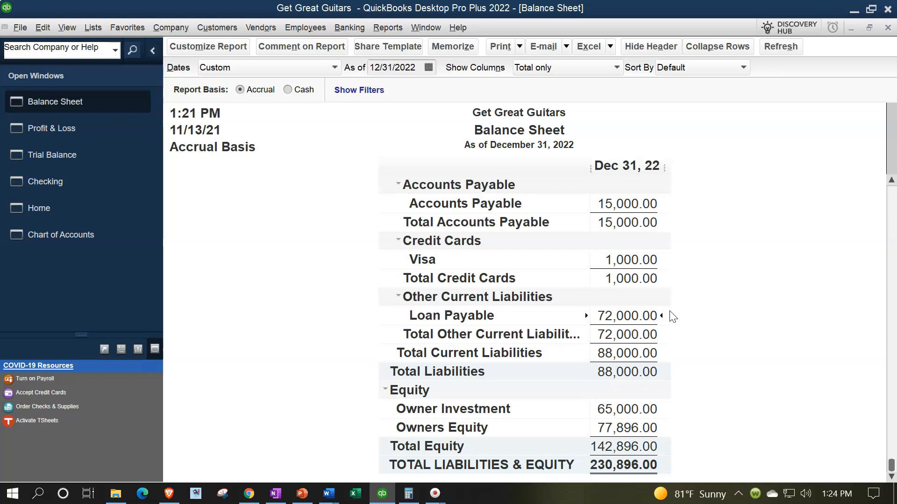
click(68, 158)
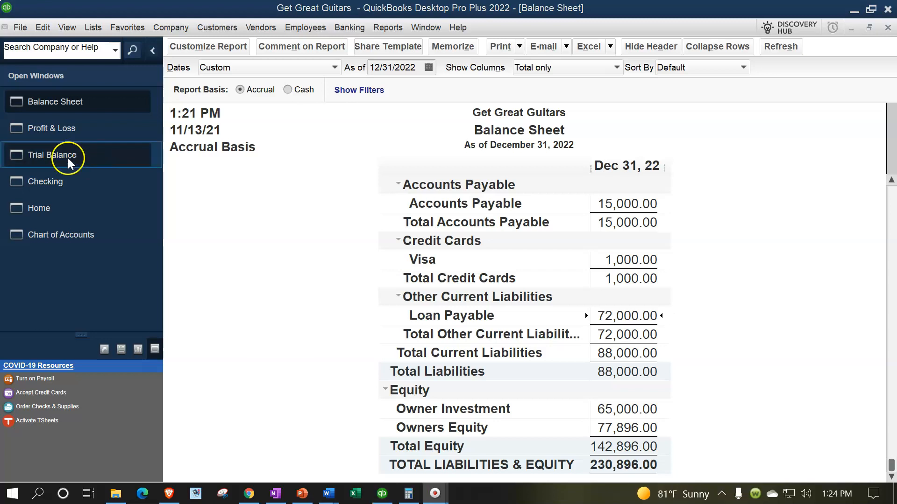